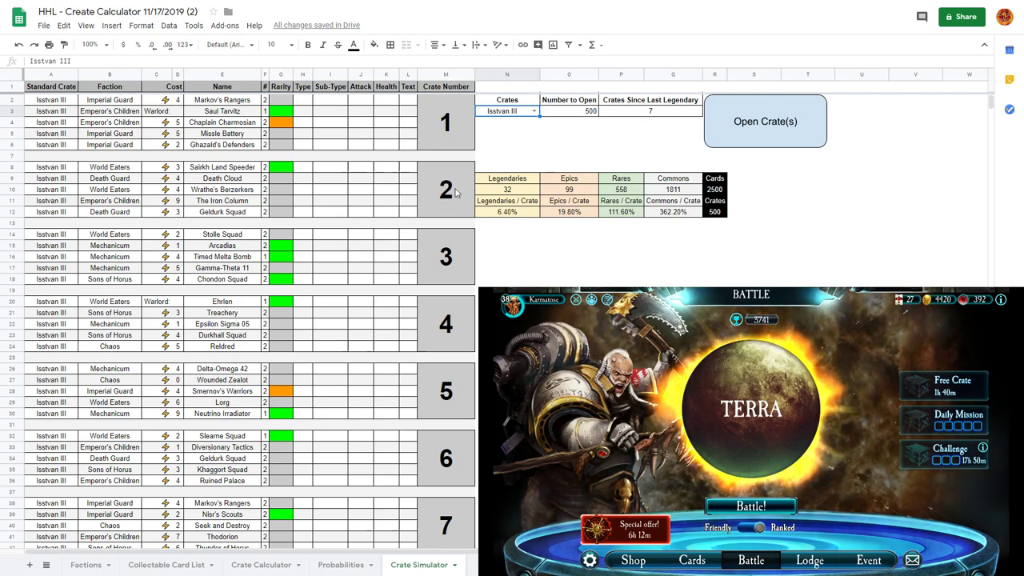
{"action": "left_click", "coordinate": [535, 111]}
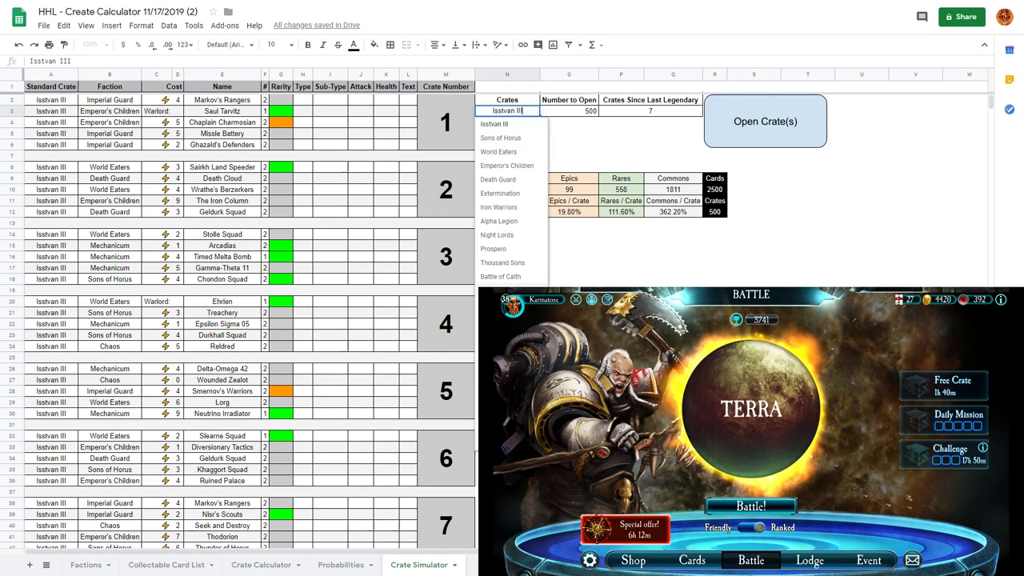
{"action": "left_click", "coordinate": [580, 138]}
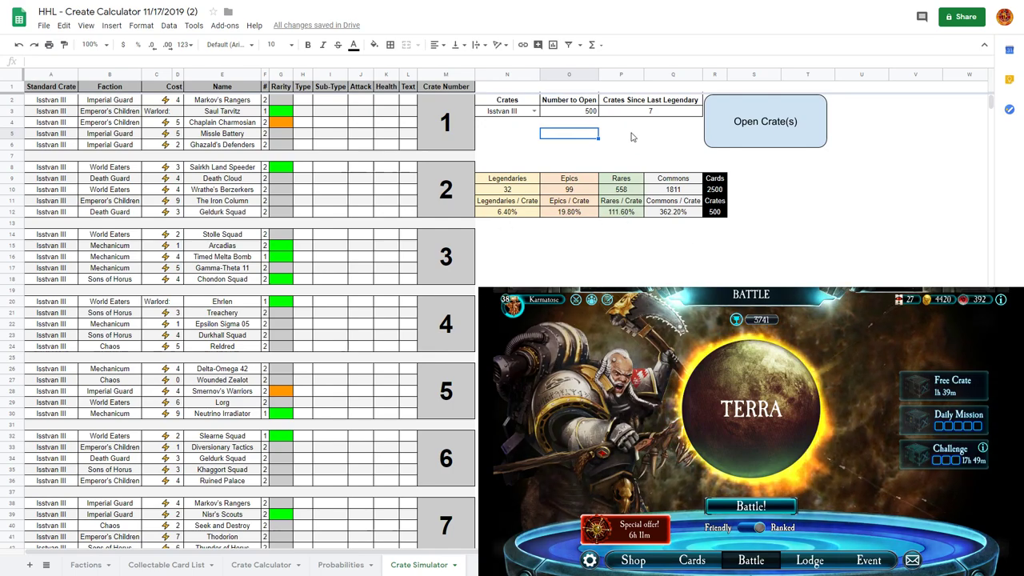
{"action": "scroll", "coordinate": [547, 222], "scroll_direction": "down", "scroll_amount": 3}
{"action": "scroll", "coordinate": [491, 150], "scroll_direction": "up", "scroll_amount": 3}
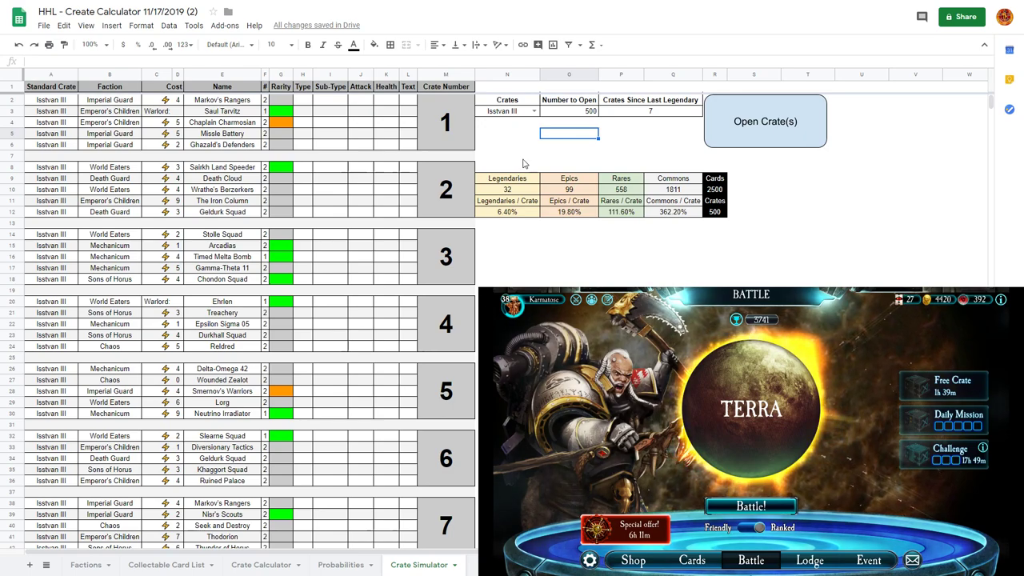
Set the simulator's crate to Word Bearers and the crates since last legendary to 0, and run Open Crate(s)
{"action": "left_click", "coordinate": [533, 112]}
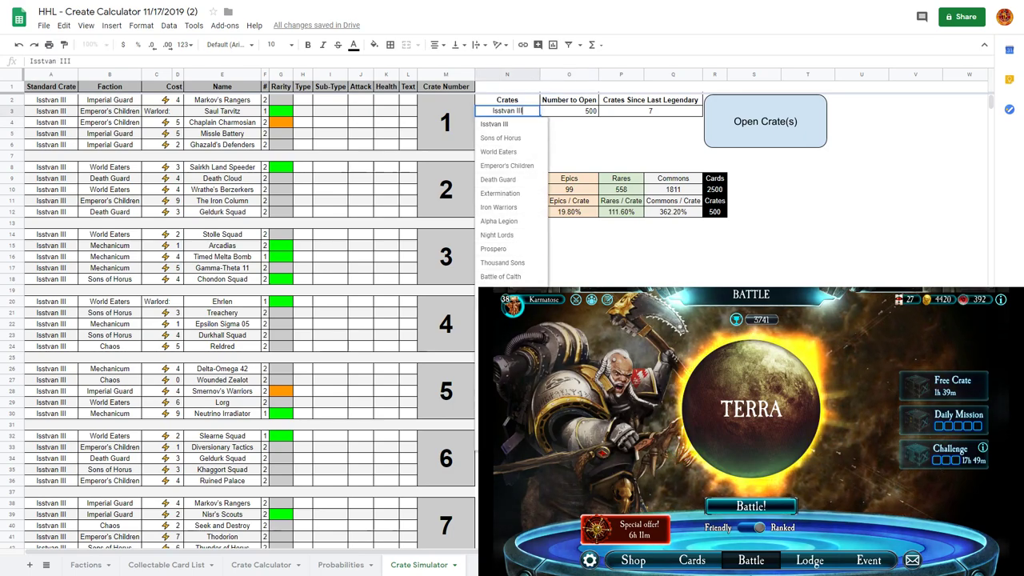
{"action": "left_click", "coordinate": [500, 291]}
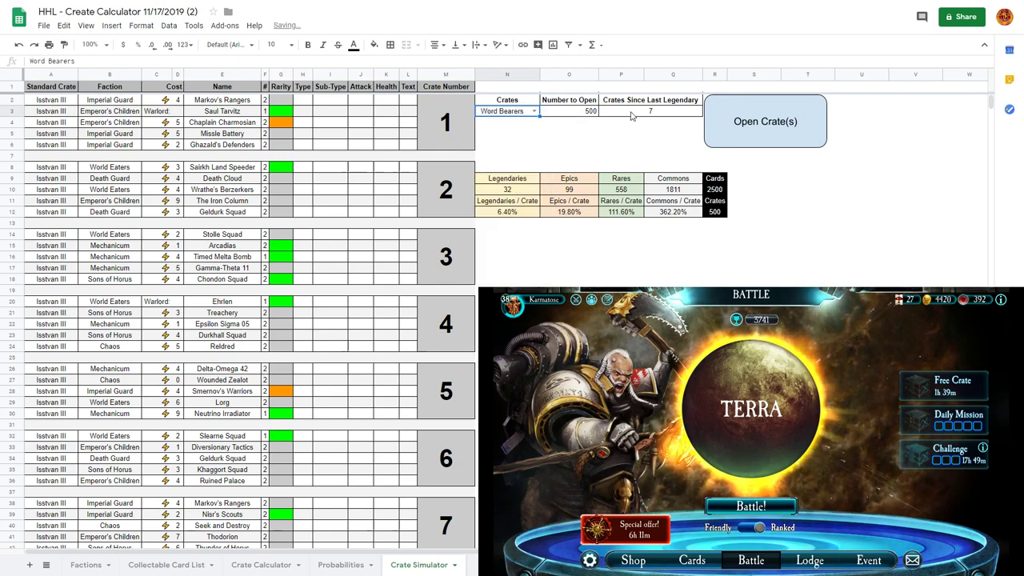
{"action": "left_click", "coordinate": [632, 117]}
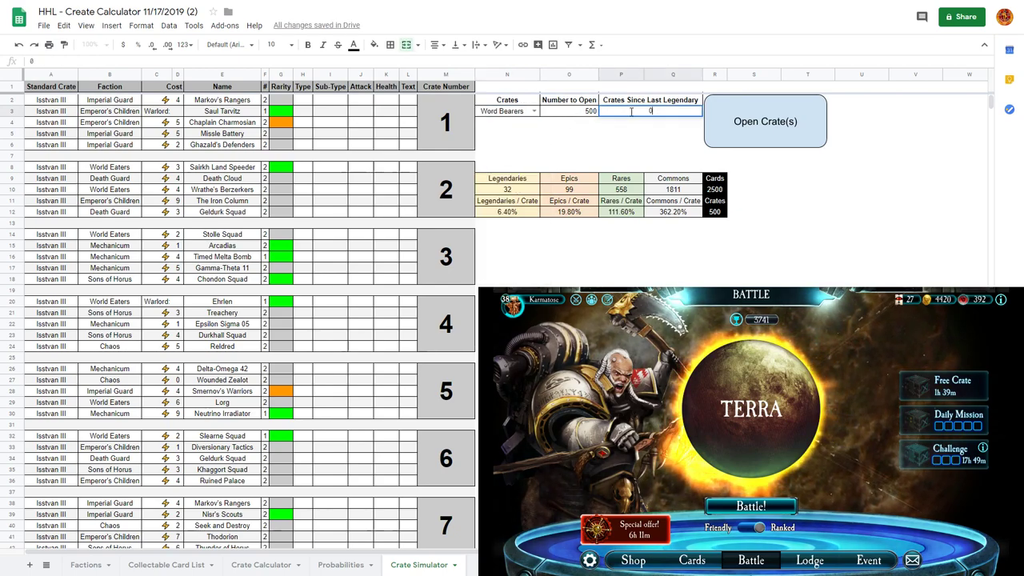
{"action": "type", "text": "0"}
{"action": "key", "text": "Return"}
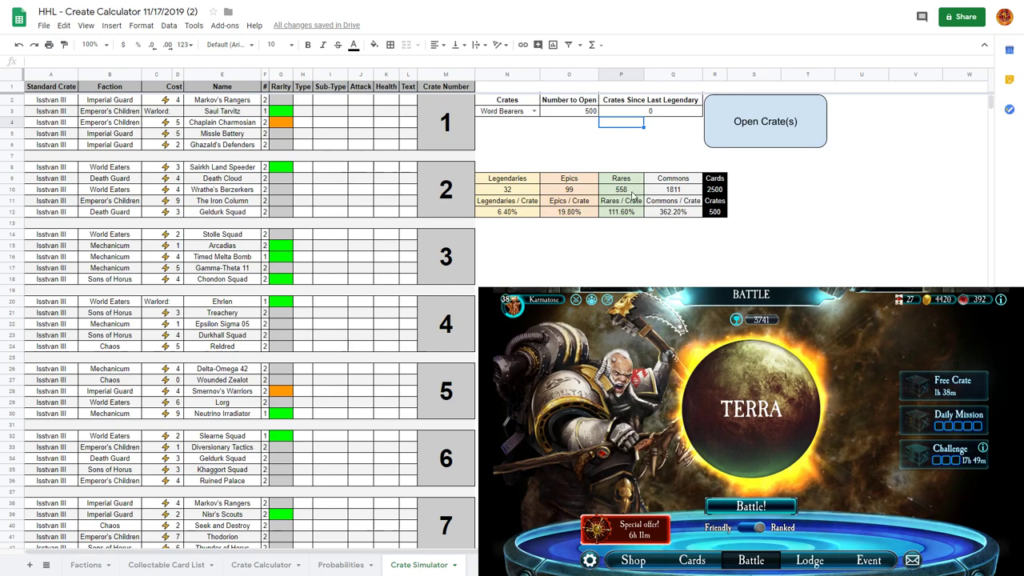
{"action": "left_click", "coordinate": [767, 131]}
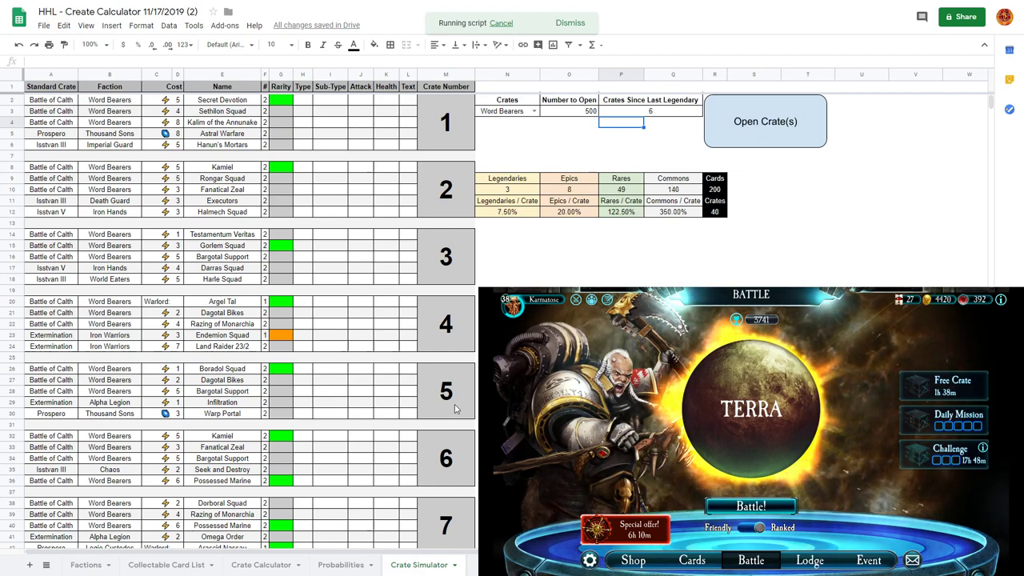
Look over the faction sections and their card lists in the Factions sheet
{"action": "left_click", "coordinate": [85, 565]}
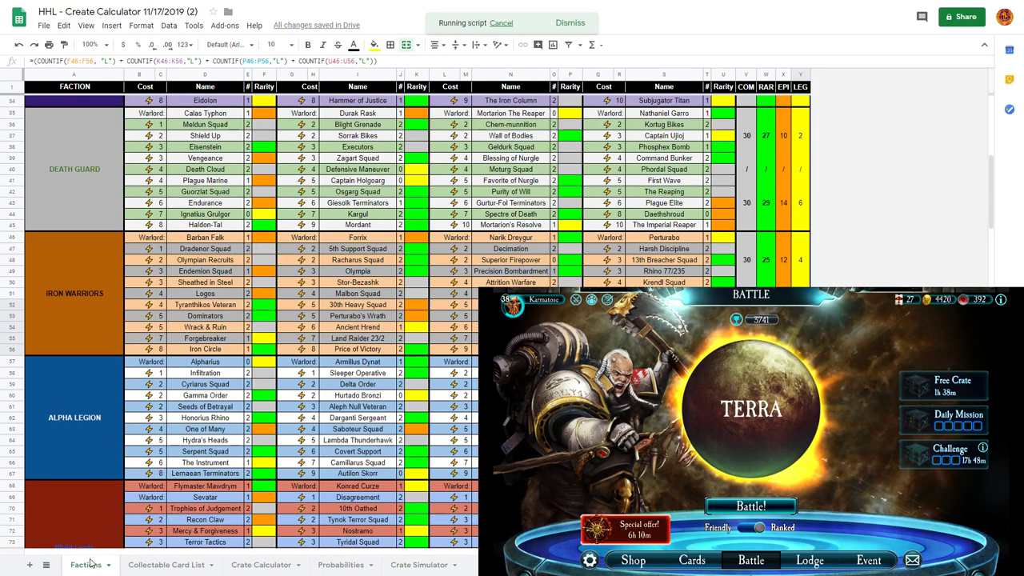
{"action": "scroll", "coordinate": [197, 393], "scroll_direction": "up", "scroll_amount": 10}
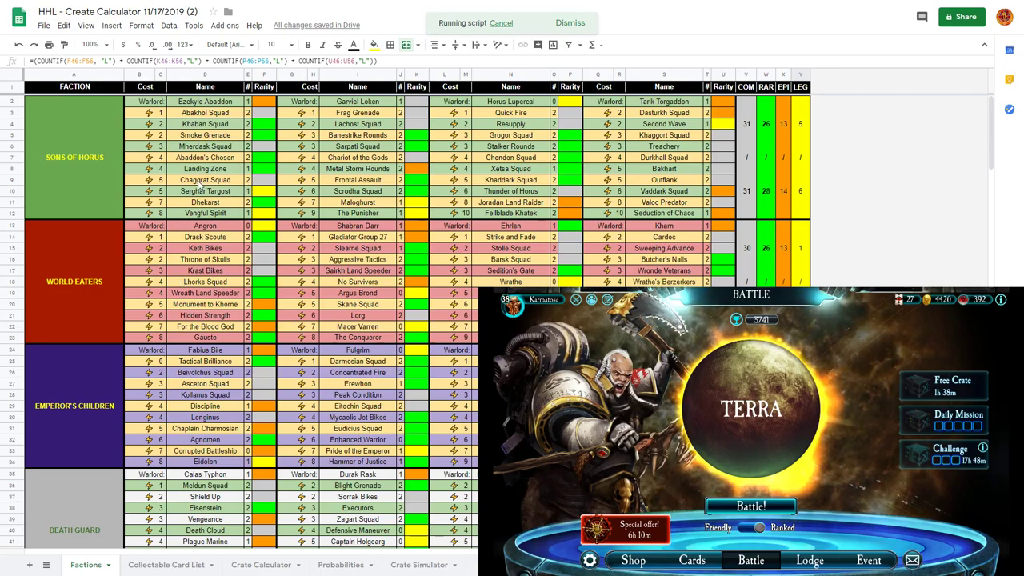
{"action": "scroll", "coordinate": [109, 180], "scroll_direction": "down", "scroll_amount": 11}
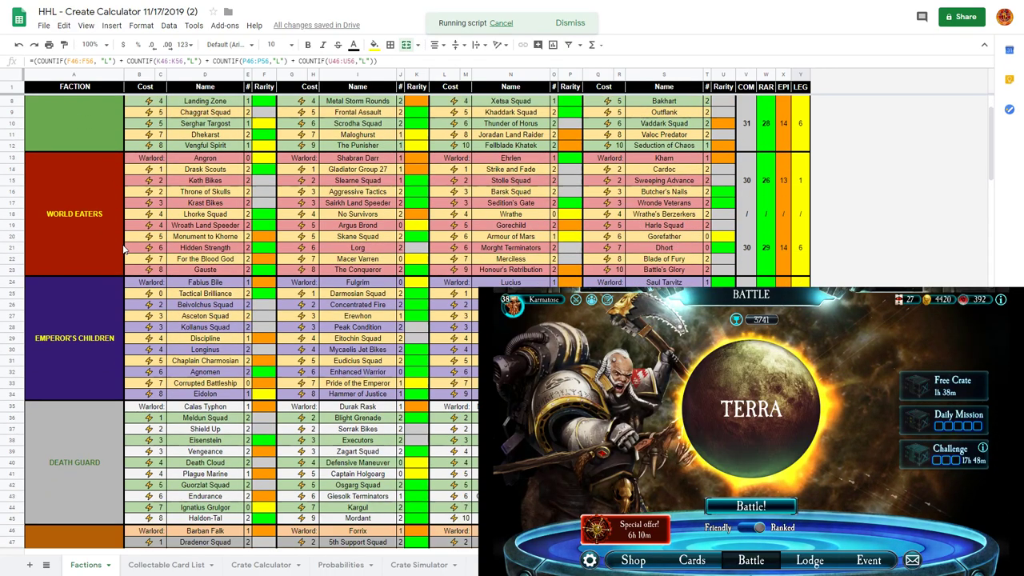
{"action": "scroll", "coordinate": [124, 251], "scroll_direction": "down", "scroll_amount": 20}
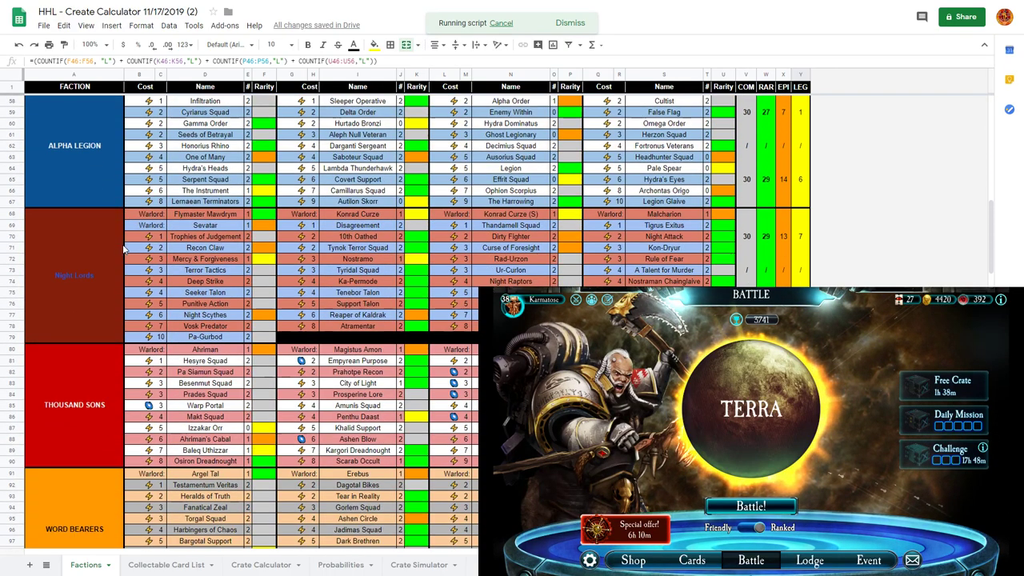
{"action": "scroll", "coordinate": [124, 250], "scroll_direction": "down", "scroll_amount": 5}
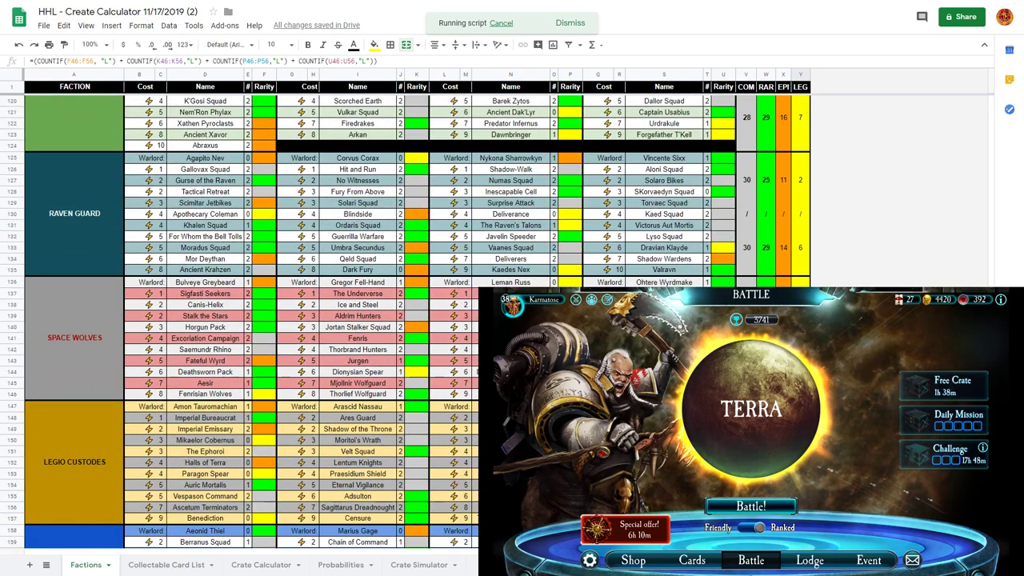
{"action": "scroll", "coordinate": [125, 251], "scroll_direction": "up", "scroll_amount": 20}
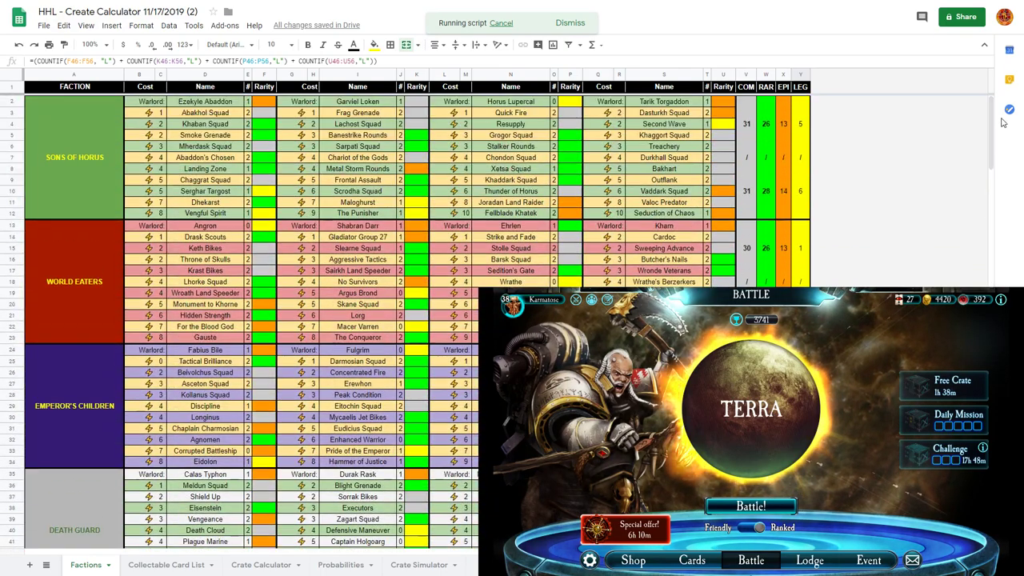
Switch to the game and show the Sons of Horus collection as a compact list of all cards owned and missing
{"action": "left_click", "coordinate": [692, 560]}
{"action": "left_click", "coordinate": [585, 309]}
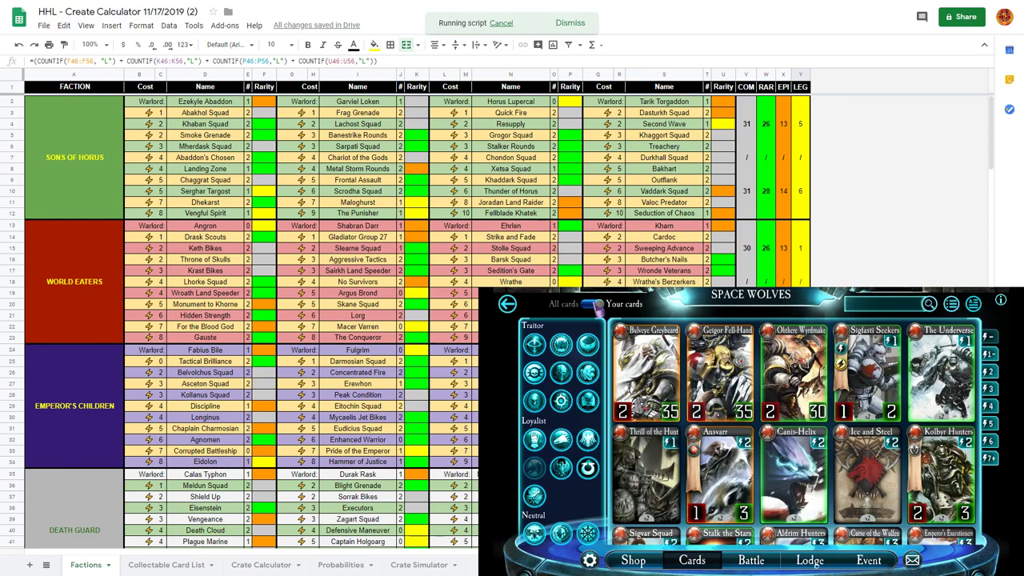
{"action": "left_click", "coordinate": [548, 344]}
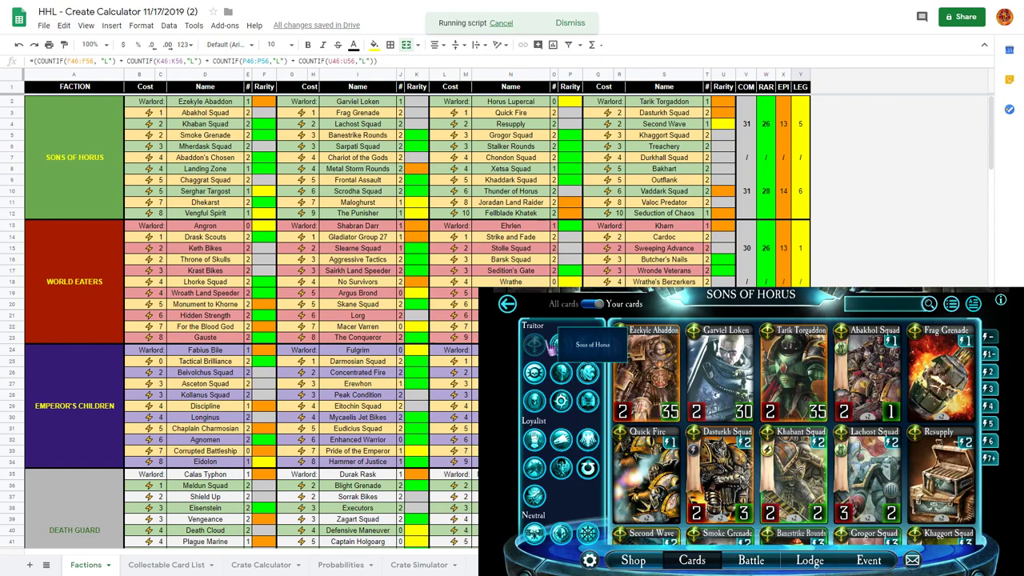
{"action": "left_click", "coordinate": [954, 308]}
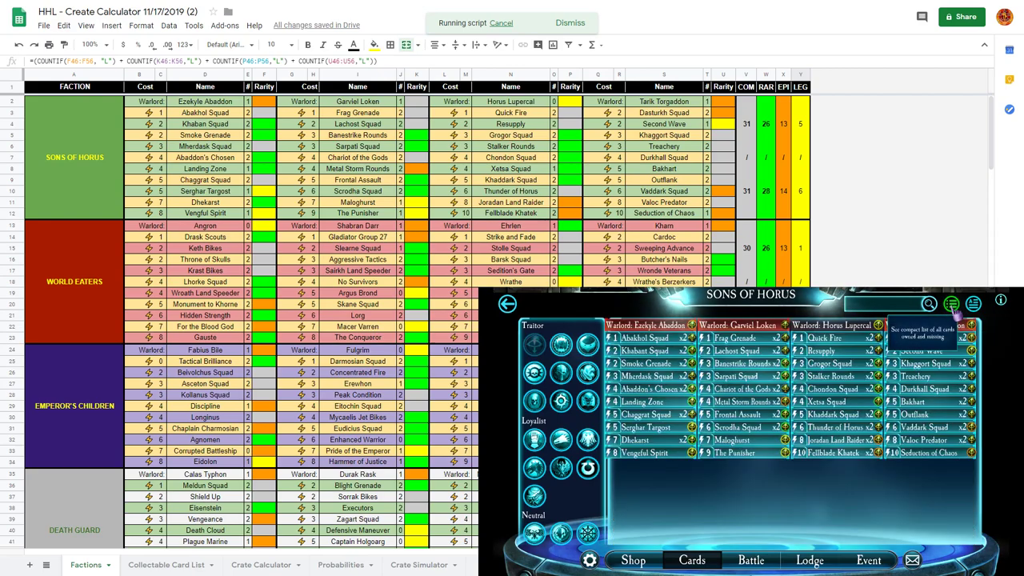
{"action": "mouse_move", "coordinate": [743, 419]}
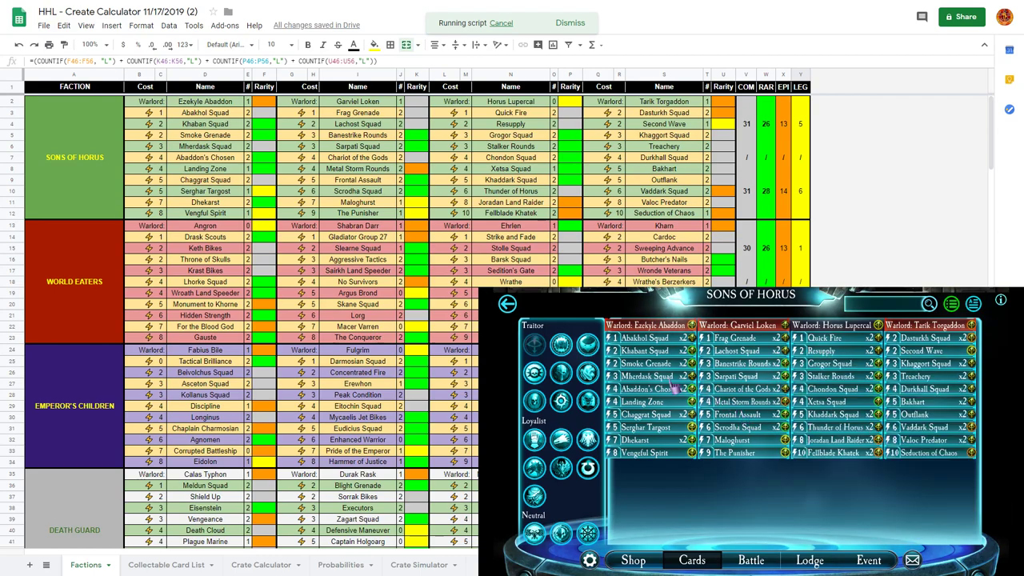
{"action": "mouse_move", "coordinate": [653, 332]}
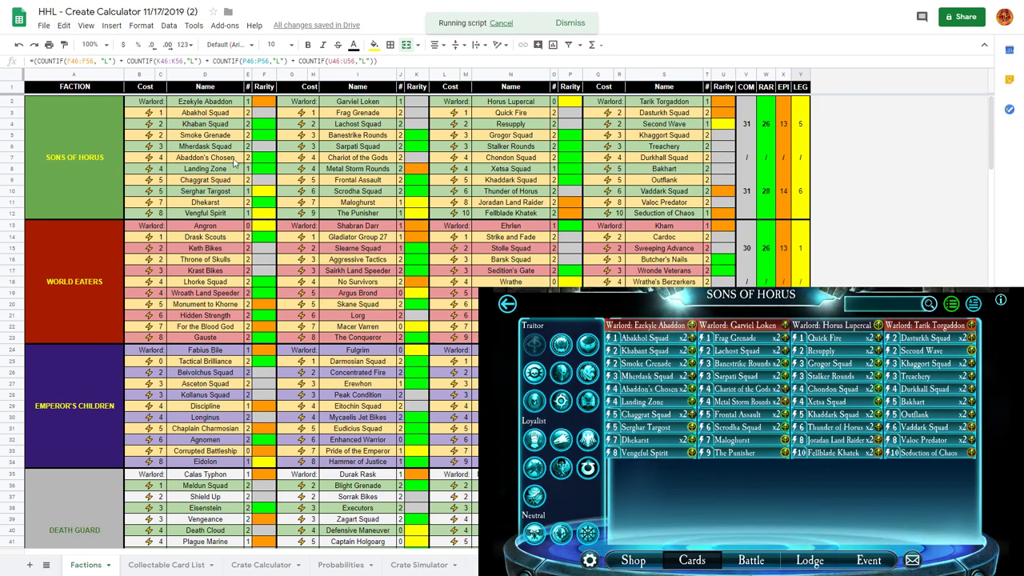
Compare Ezekyle Abaddon's count cell in the Factions sheet with the game list, and preview the Ezekyle Abaddon and Horus Lupercal cards
{"action": "left_click", "coordinate": [249, 103]}
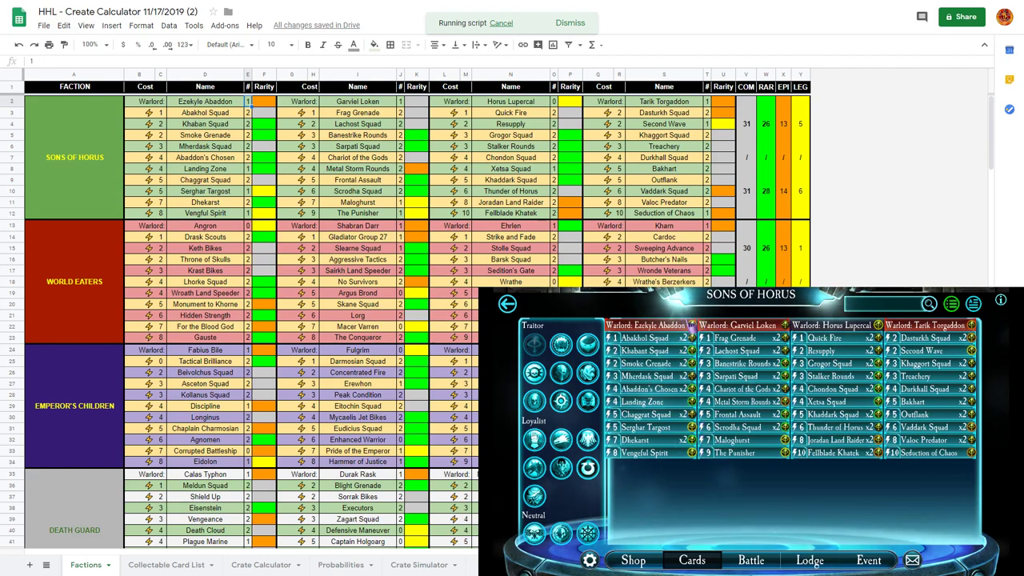
{"action": "left_click", "coordinate": [693, 328]}
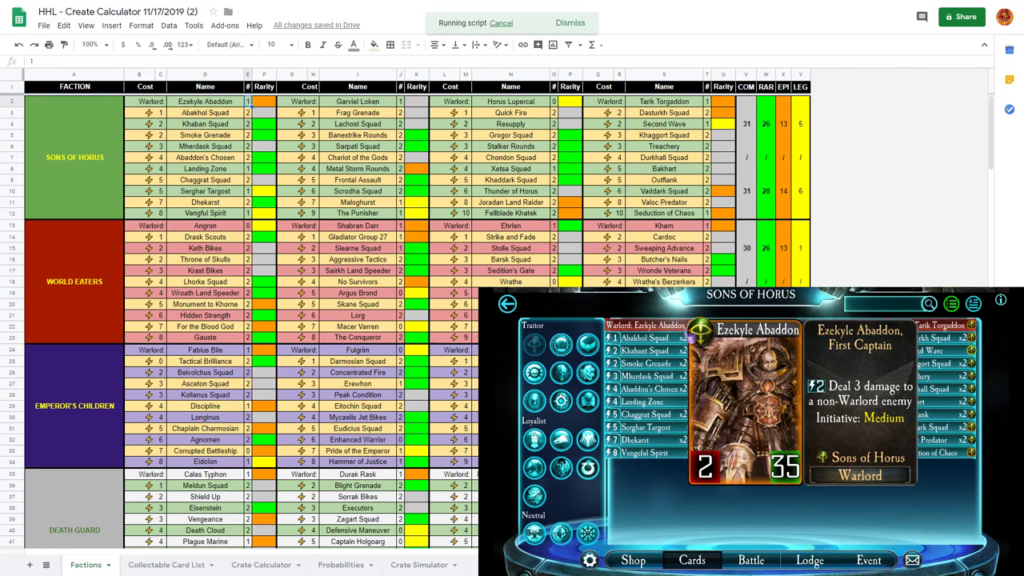
{"action": "left_click", "coordinate": [689, 332]}
{"action": "left_click", "coordinate": [685, 341]}
{"action": "left_click", "coordinate": [687, 341]}
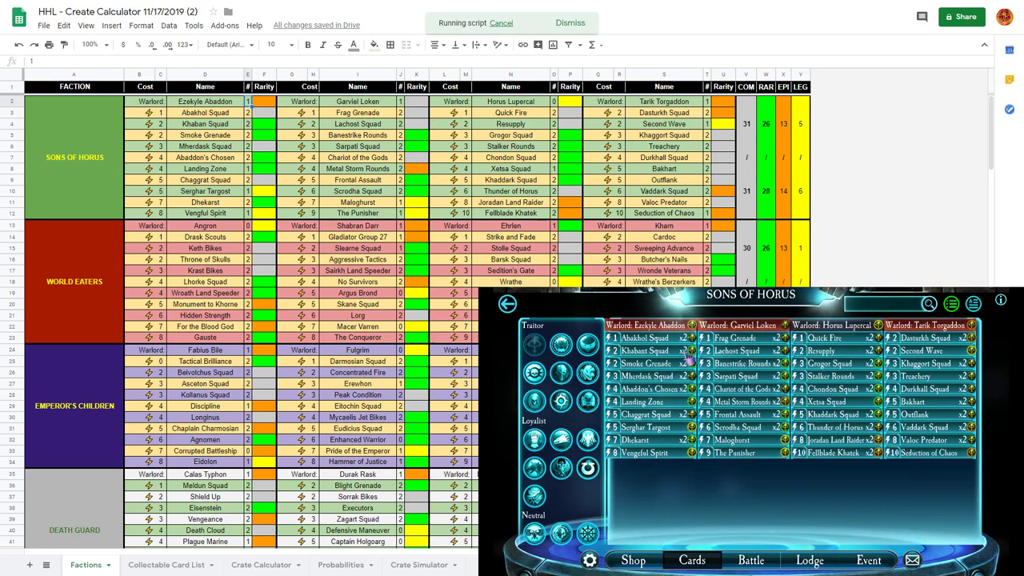
{"action": "left_click", "coordinate": [870, 328]}
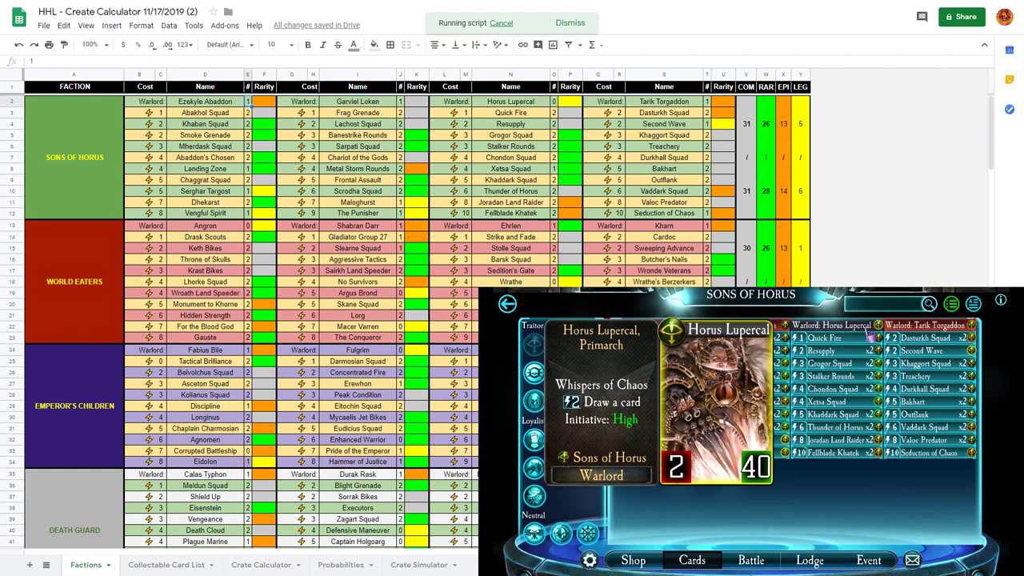
{"action": "left_click", "coordinate": [869, 330]}
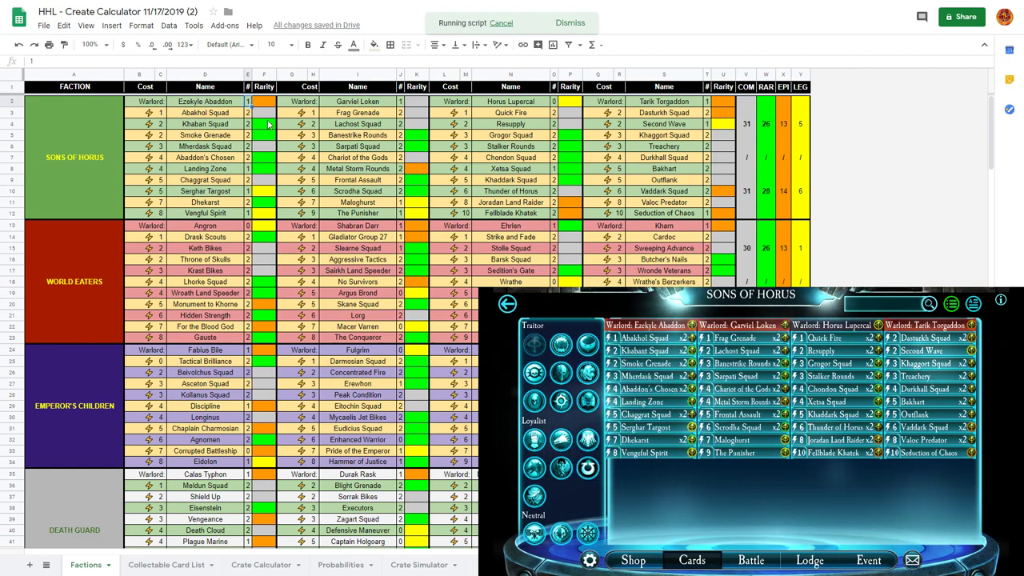
Enter the owned counts for Ezekyle Abaddon through Vengful Spirit: 1, 2, 2, 2, 2, 2, 1, 2, 1, 2, 1
{"action": "key", "text": "Down"}
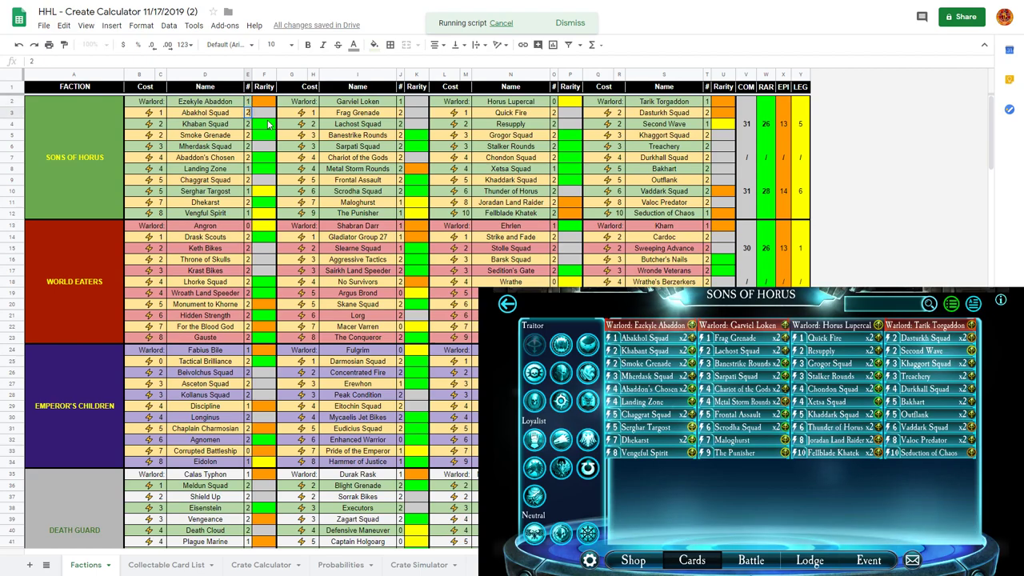
{"action": "key", "text": "Down"}
{"action": "key", "text": "Down"}
{"action": "key", "text": "Down"}
{"action": "key", "text": "Down"}
{"action": "key", "text": "Down"}
{"action": "key", "text": "Down"}
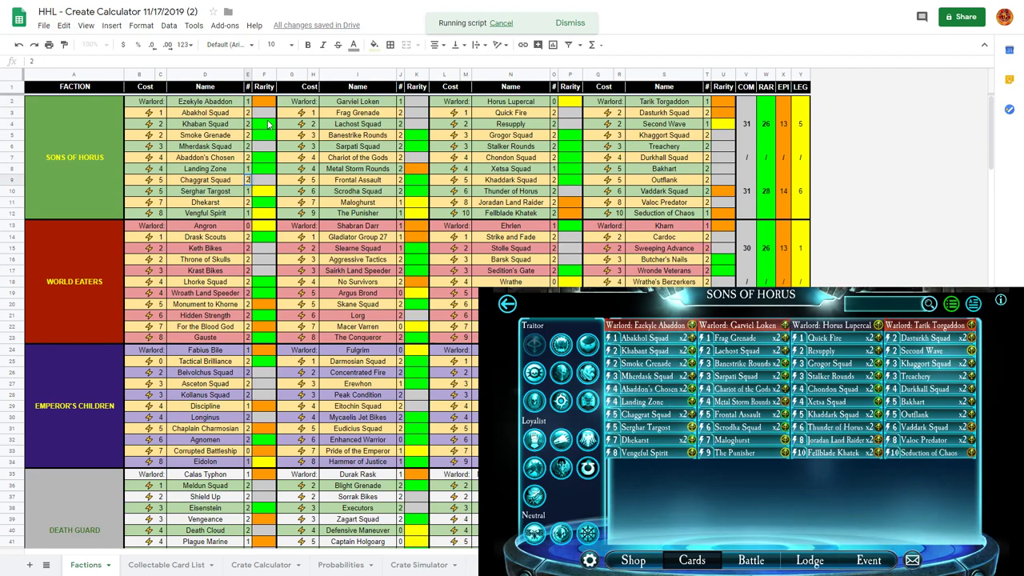
{"action": "key", "text": "Down"}
{"action": "key", "text": "Down"}
{"action": "key", "text": "Down"}
{"action": "key", "text": "Down"}
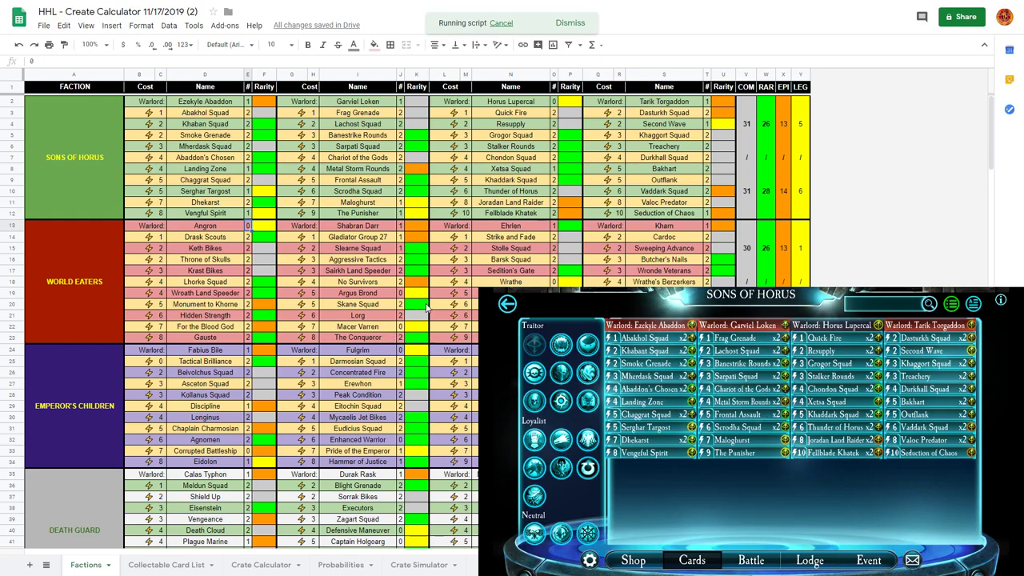
Examine the card counts, rarities and rarity totals of all factions in the Factions sheet, including the neutral ones
{"action": "scroll", "coordinate": [427, 307], "scroll_direction": "down", "scroll_amount": 20}
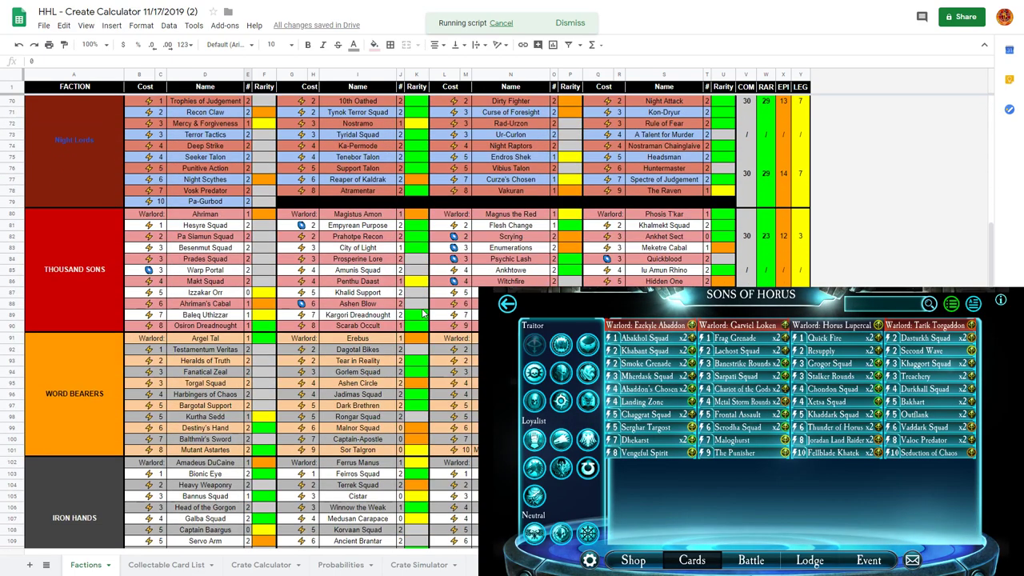
{"action": "scroll", "coordinate": [427, 313], "scroll_direction": "down", "scroll_amount": 20}
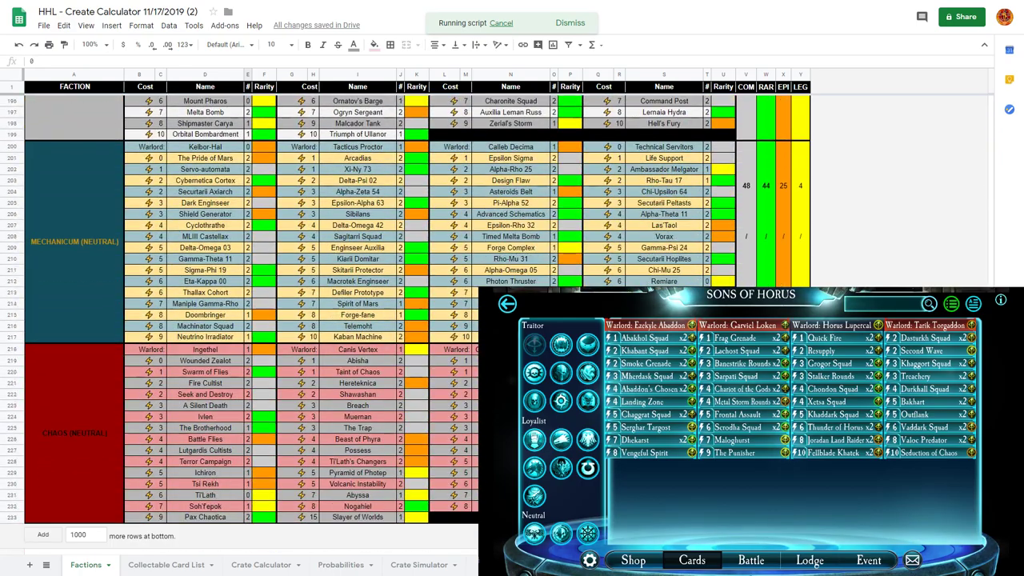
{"action": "scroll", "coordinate": [348, 217], "scroll_direction": "up", "scroll_amount": 20}
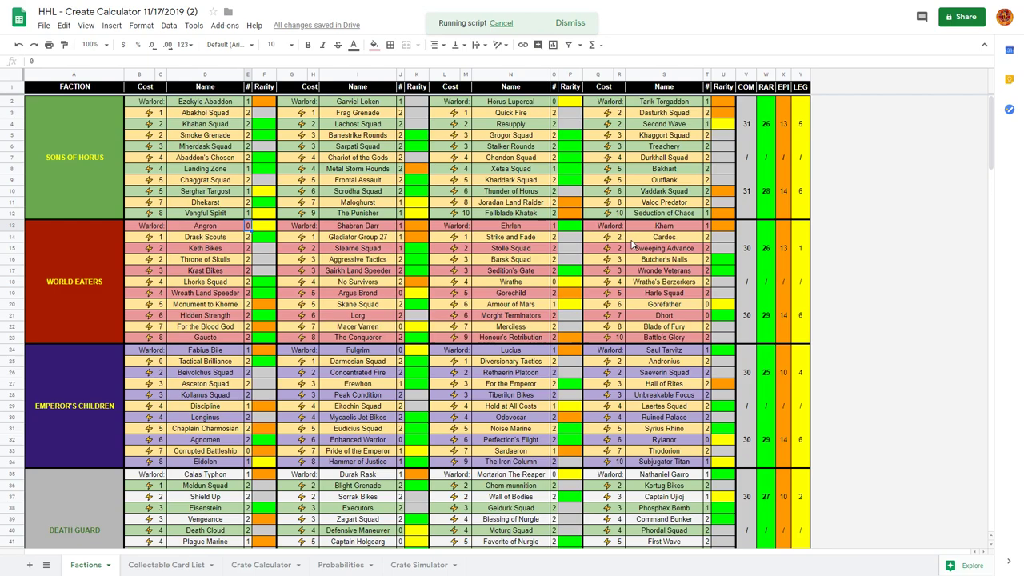
{"action": "scroll", "coordinate": [494, 291], "scroll_direction": "down", "scroll_amount": 10}
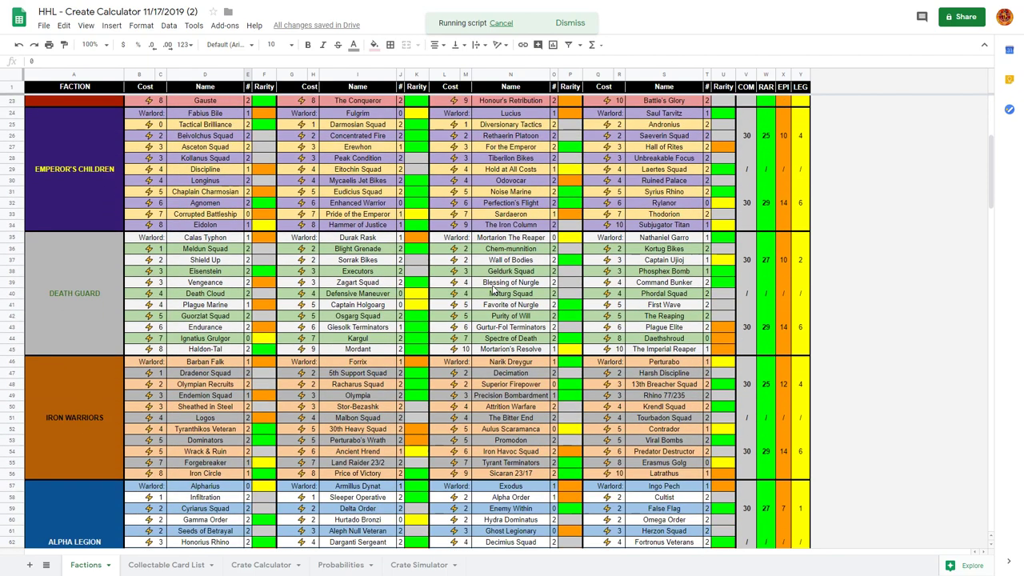
{"action": "scroll", "coordinate": [494, 291], "scroll_direction": "up", "scroll_amount": 10}
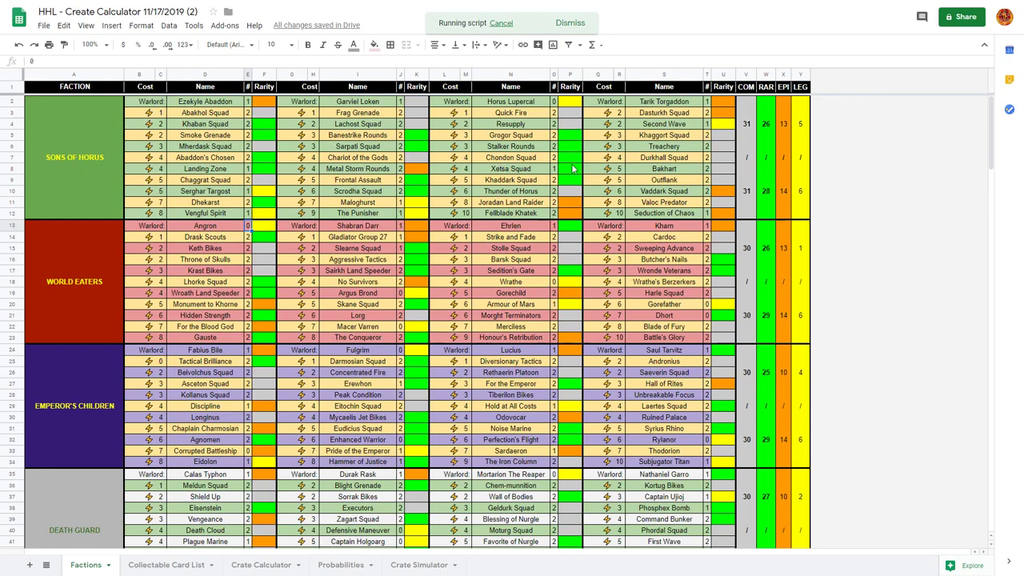
{"action": "scroll", "coordinate": [495, 272], "scroll_direction": "down", "scroll_amount": 11}
{"action": "scroll", "coordinate": [495, 270], "scroll_direction": "down", "scroll_amount": 6}
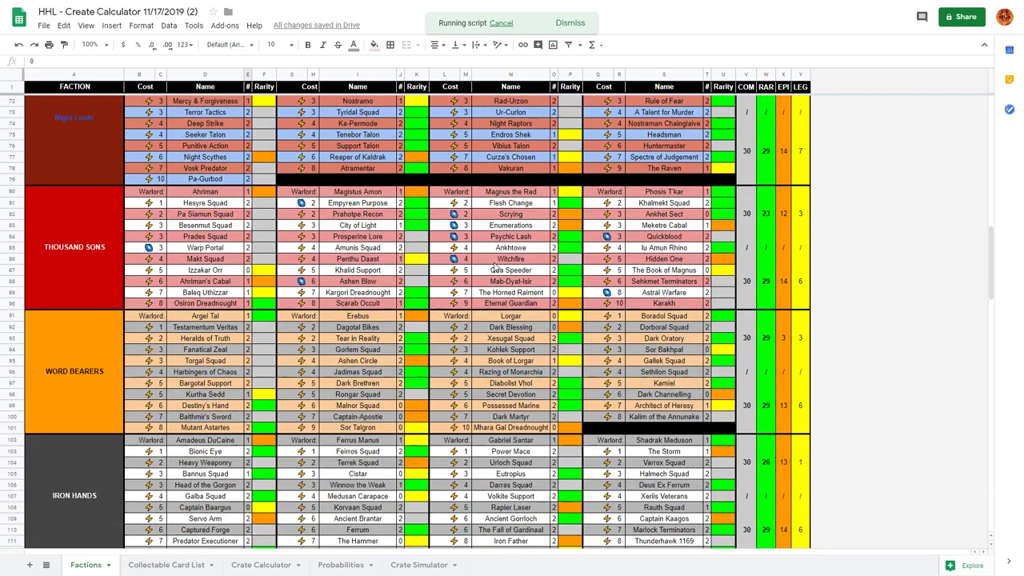
{"action": "scroll", "coordinate": [495, 265], "scroll_direction": "up", "scroll_amount": 10}
{"action": "scroll", "coordinate": [496, 265], "scroll_direction": "up", "scroll_amount": 8}
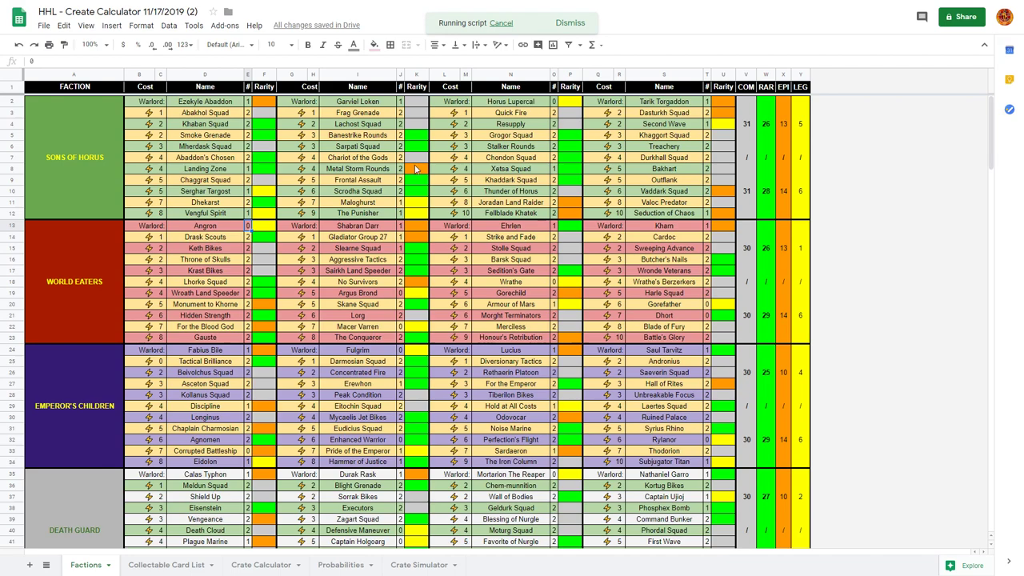
Return to the Crate Simulator sheet to check the rarity statistics of the running simulation
{"action": "left_click", "coordinate": [418, 565]}
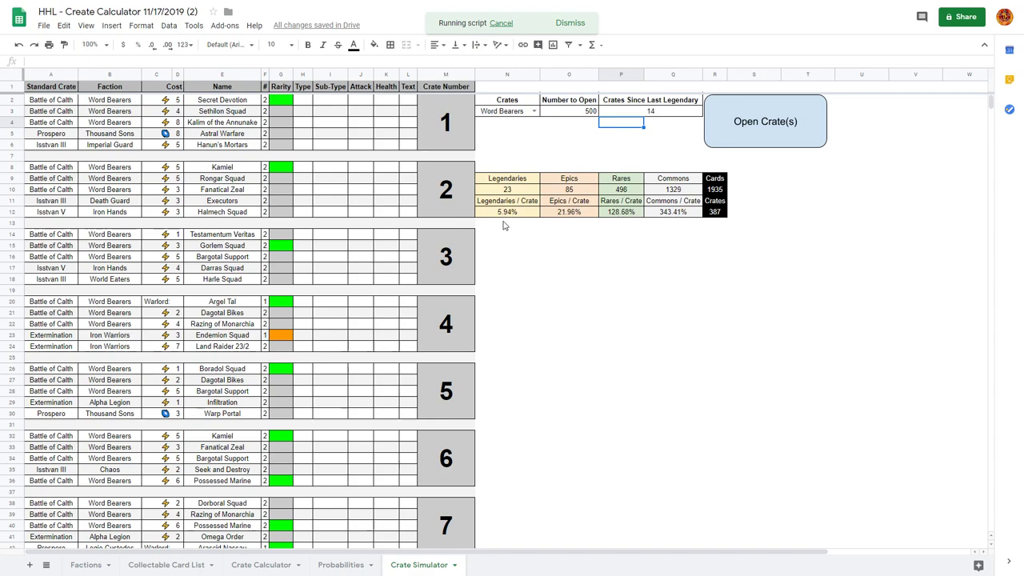
Inspect Khaban Squad's count formula in the Collectable Card List sheet, and view the Crate Calculator sheet from its first statistics columns
{"action": "left_click", "coordinate": [158, 566]}
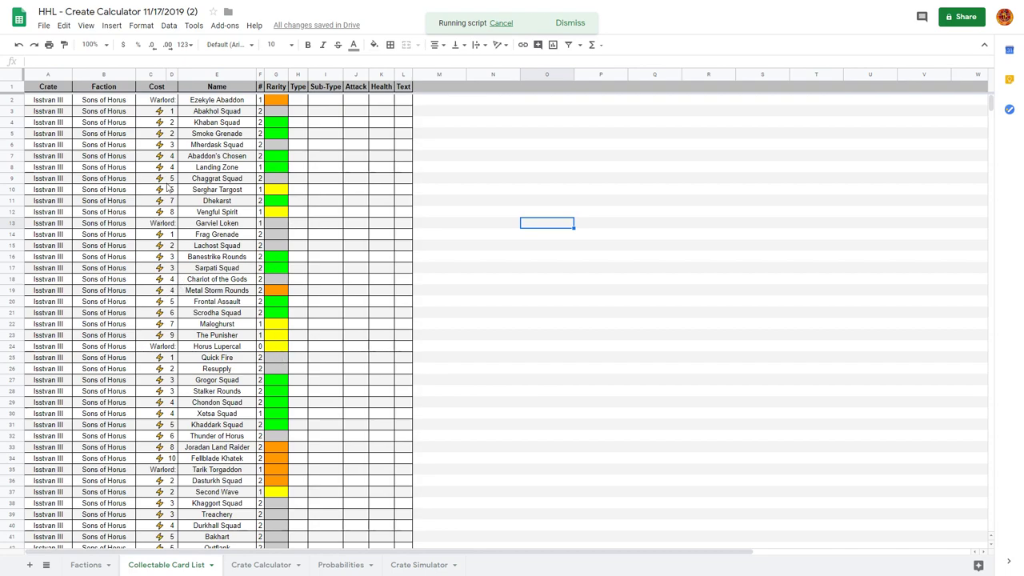
{"action": "left_click", "coordinate": [260, 124]}
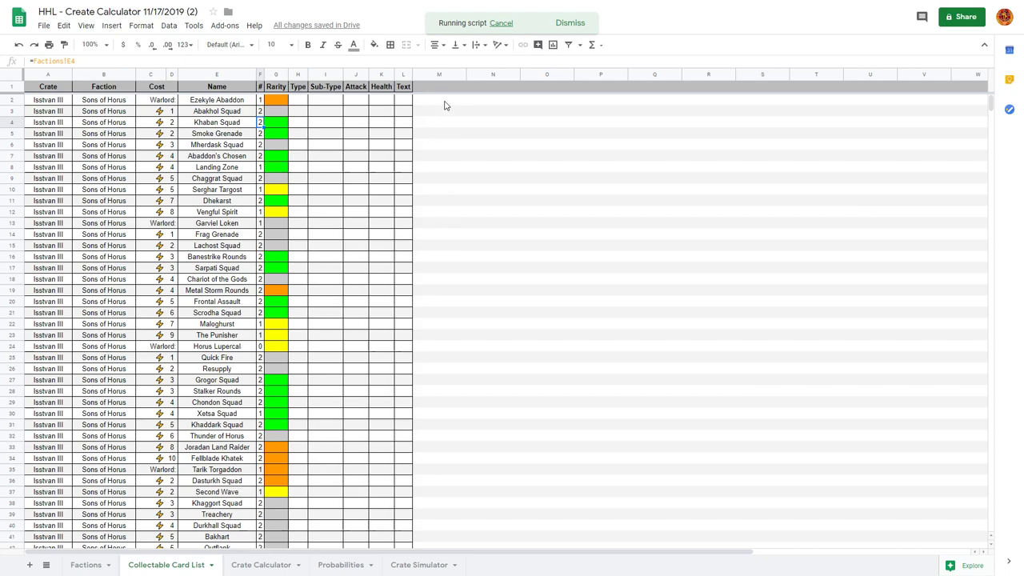
{"action": "left_click", "coordinate": [262, 565]}
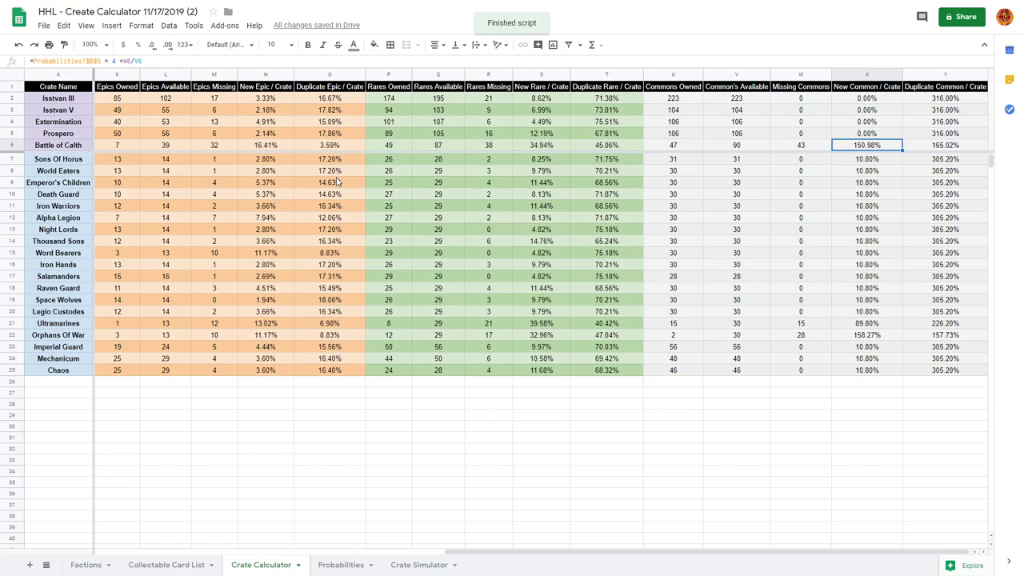
{"action": "left_click_drag", "start_coordinate": [444, 552], "coordinate": [88, 570]}
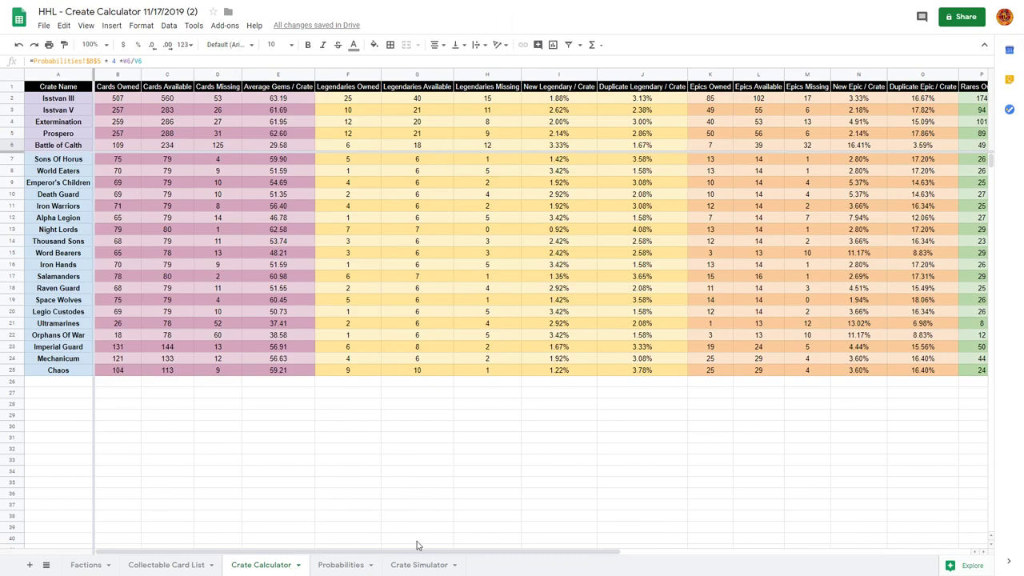
Examine the cards and rarities drawn in the simulated Word Bearers crates in the Crate Simulator sheet, through about crate 36
{"action": "left_click", "coordinate": [418, 565]}
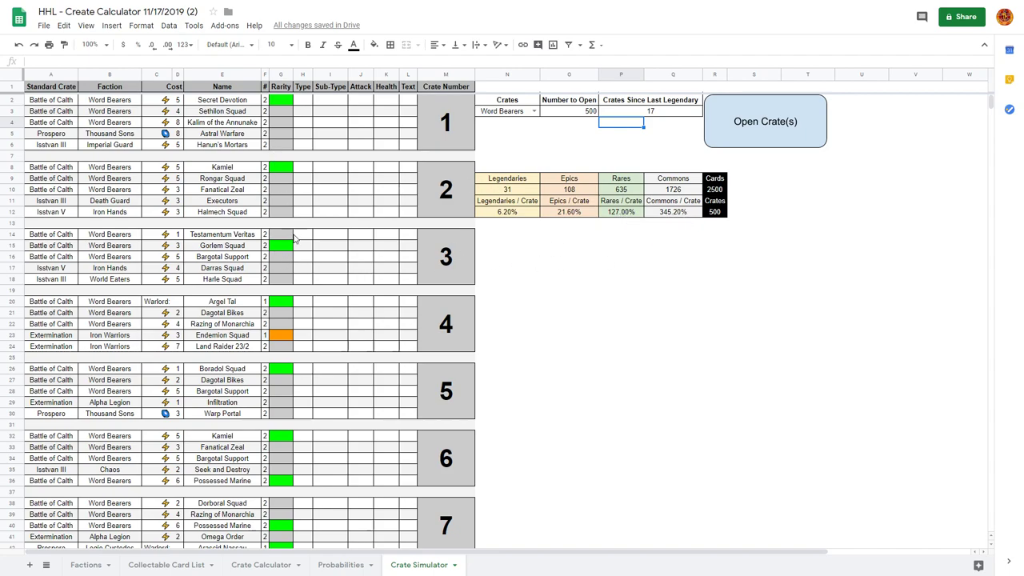
{"action": "scroll", "coordinate": [294, 245], "scroll_direction": "down", "scroll_amount": 10}
{"action": "scroll", "coordinate": [294, 244], "scroll_direction": "down", "scroll_amount": 15}
{"action": "scroll", "coordinate": [294, 245], "scroll_direction": "down", "scroll_amount": 7}
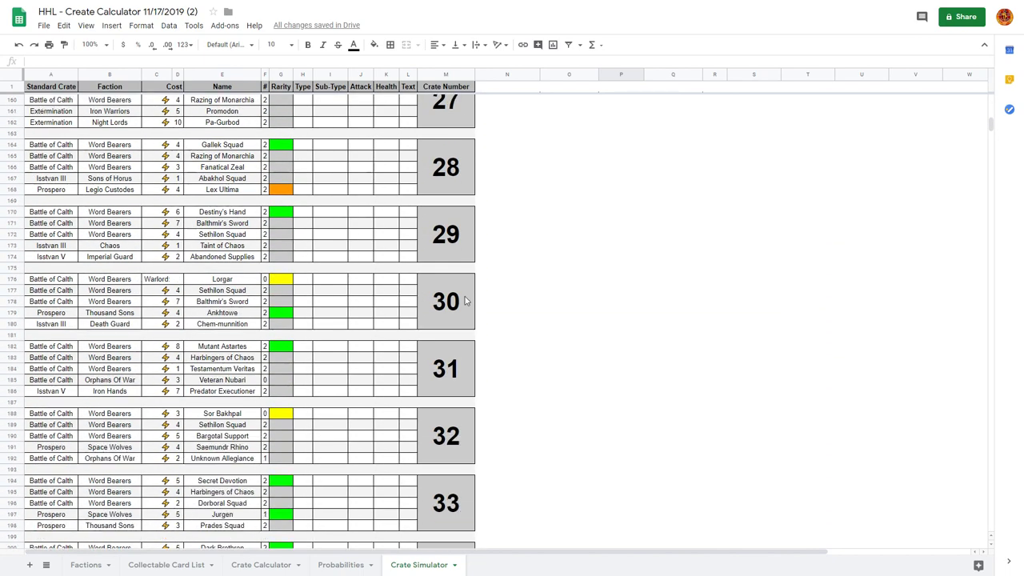
{"action": "scroll", "coordinate": [449, 302], "scroll_direction": "up", "scroll_amount": 20}
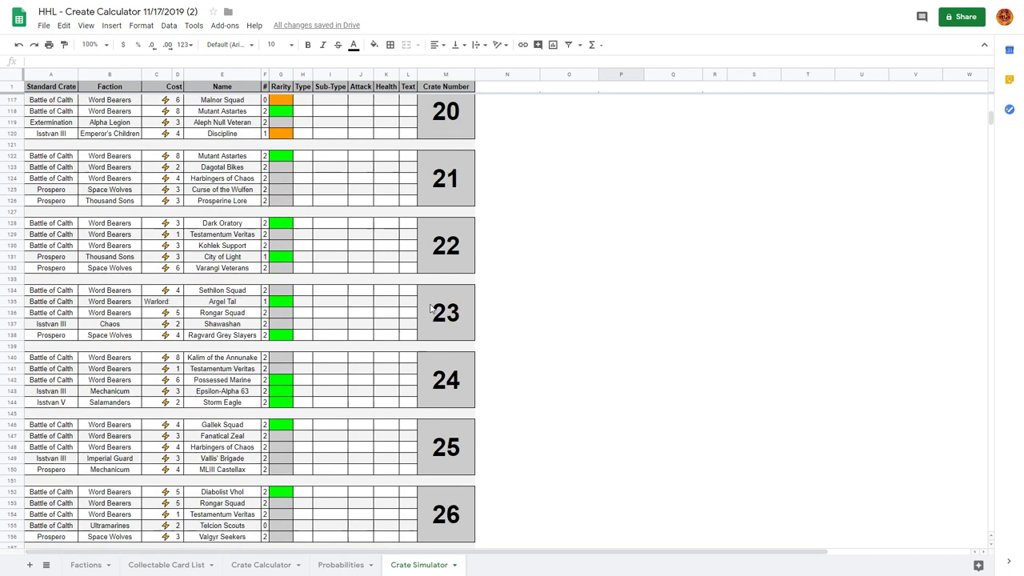
{"action": "scroll", "coordinate": [425, 301], "scroll_direction": "up", "scroll_amount": 12}
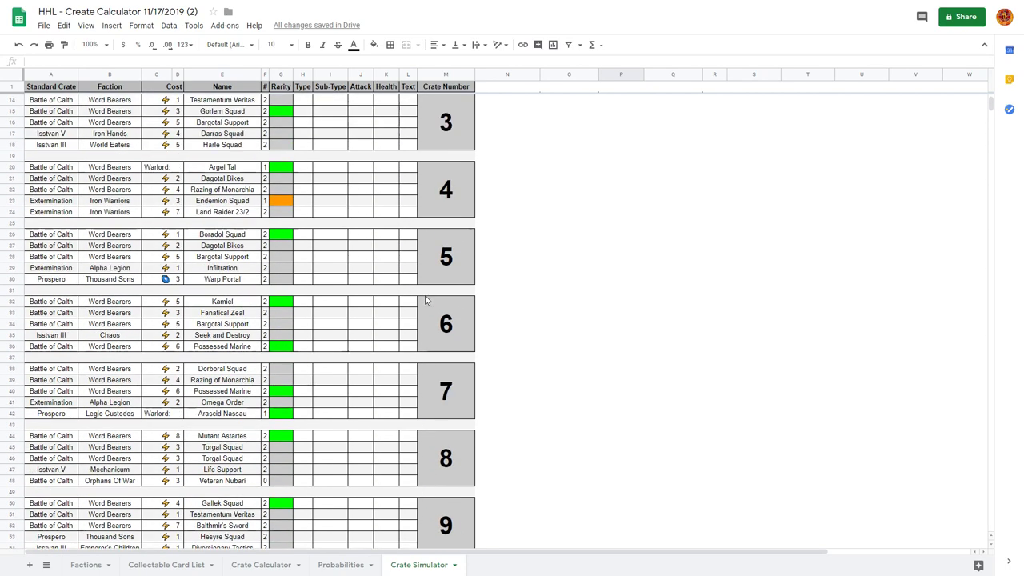
{"action": "scroll", "coordinate": [445, 263], "scroll_direction": "down", "scroll_amount": 16}
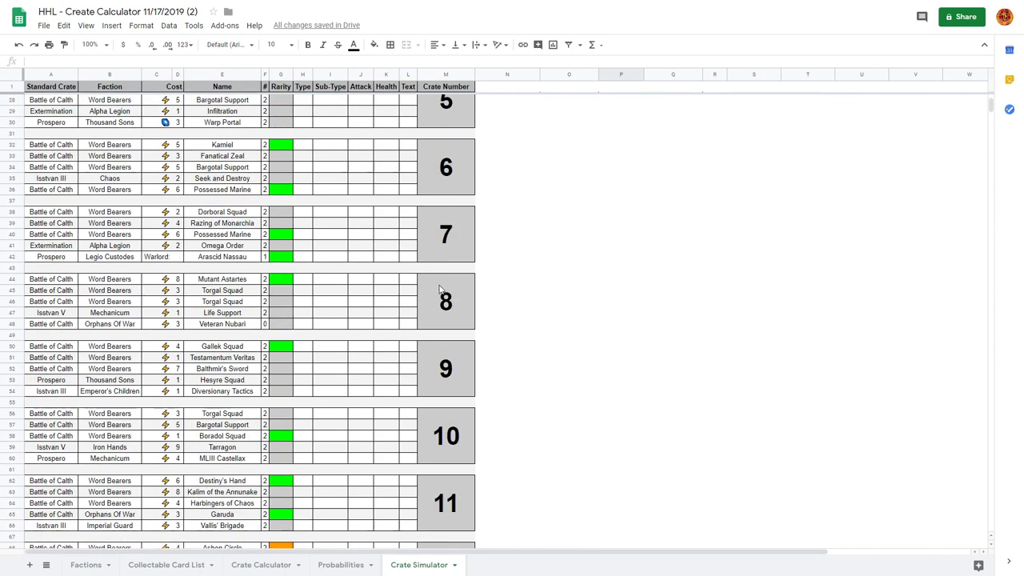
{"action": "scroll", "coordinate": [443, 304], "scroll_direction": "down", "scroll_amount": 13}
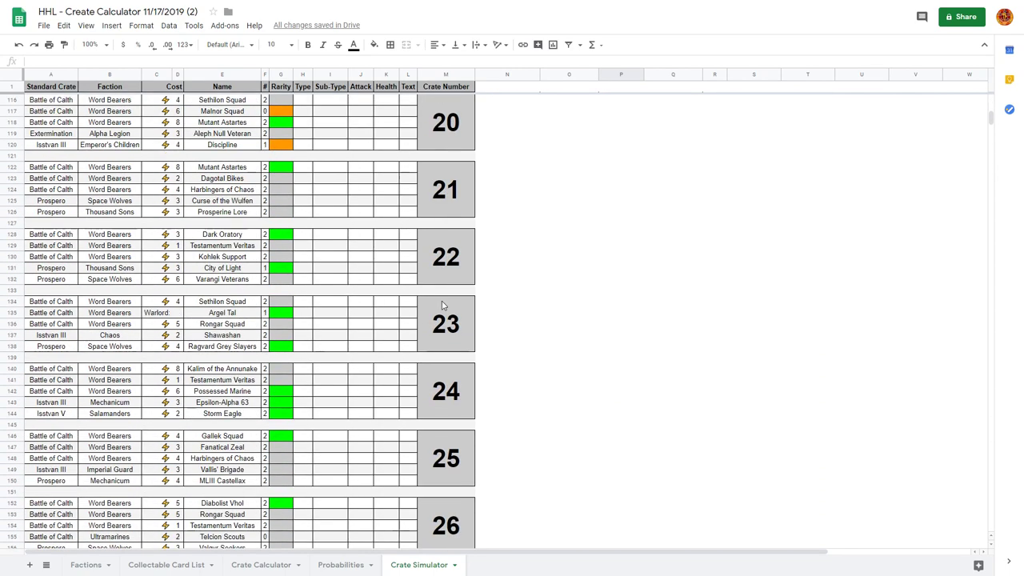
{"action": "scroll", "coordinate": [442, 304], "scroll_direction": "down", "scroll_amount": 2}
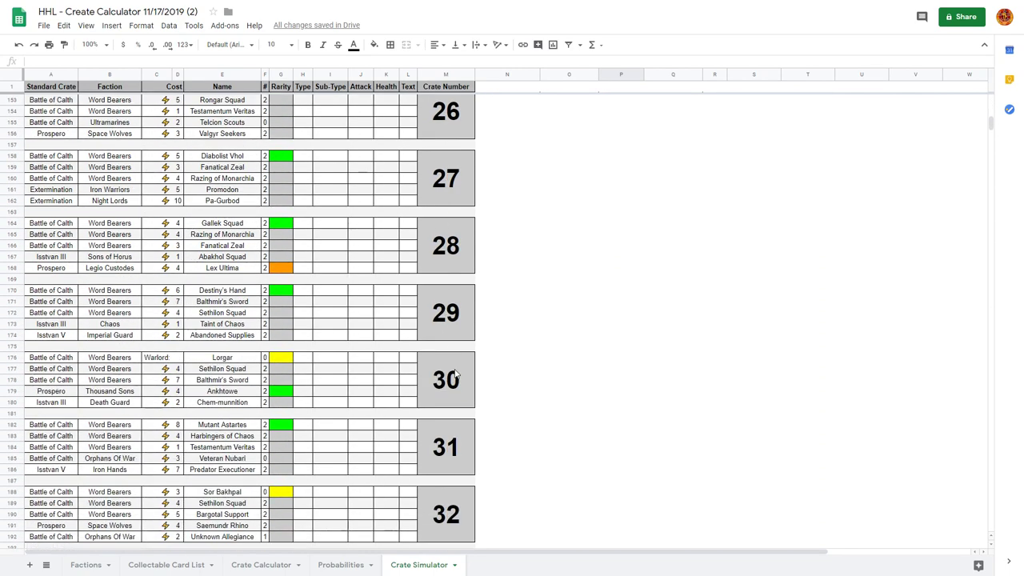
{"action": "scroll", "coordinate": [456, 374], "scroll_direction": "down", "scroll_amount": 5}
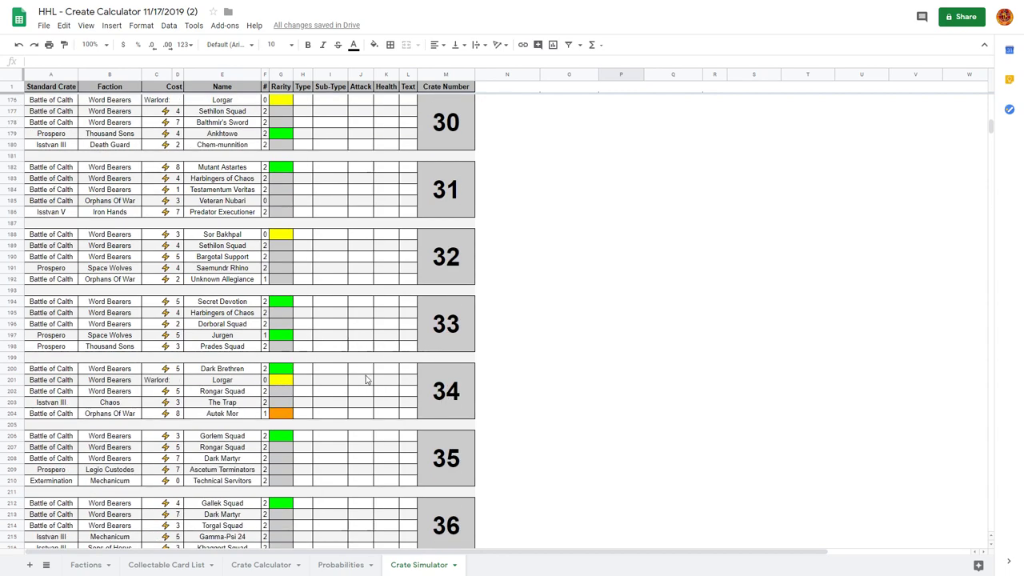
{"action": "scroll", "coordinate": [364, 374], "scroll_direction": "up", "scroll_amount": 20}
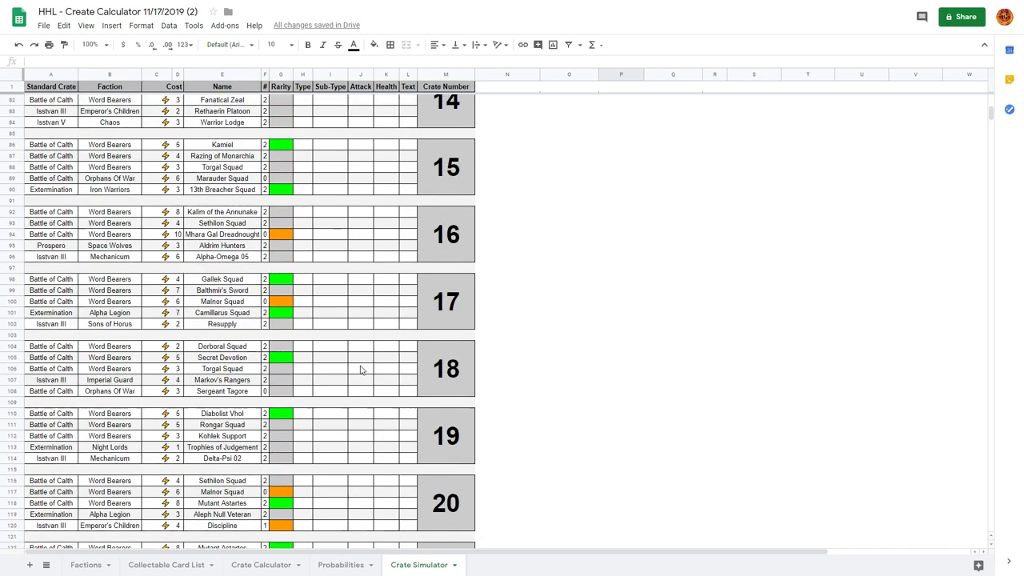
{"action": "scroll", "coordinate": [360, 370], "scroll_direction": "up", "scroll_amount": 20}
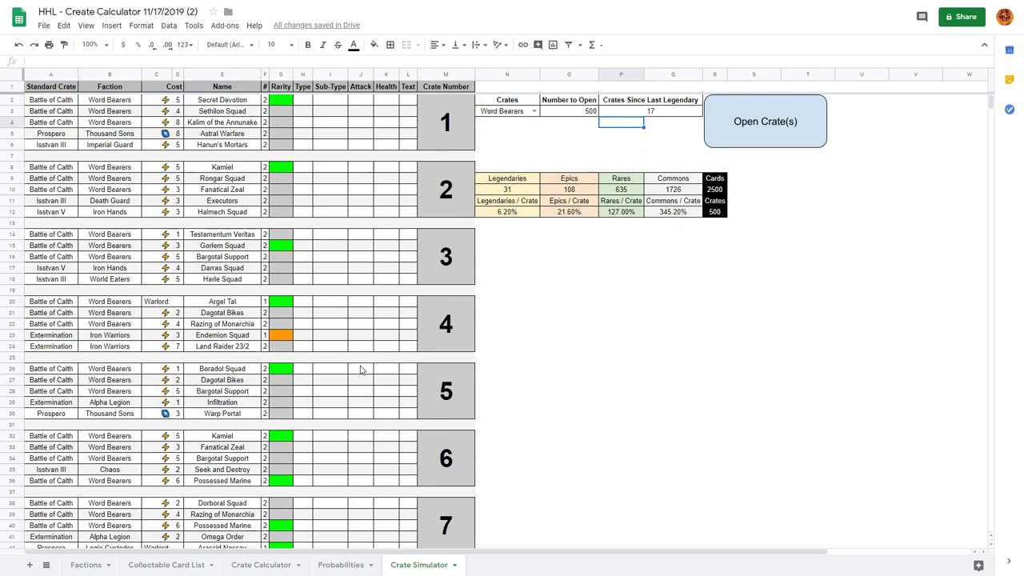
Compare the layout of the Collectable Card List sheet with the simulated crates in the Crate Simulator sheet
{"action": "left_click", "coordinate": [167, 565]}
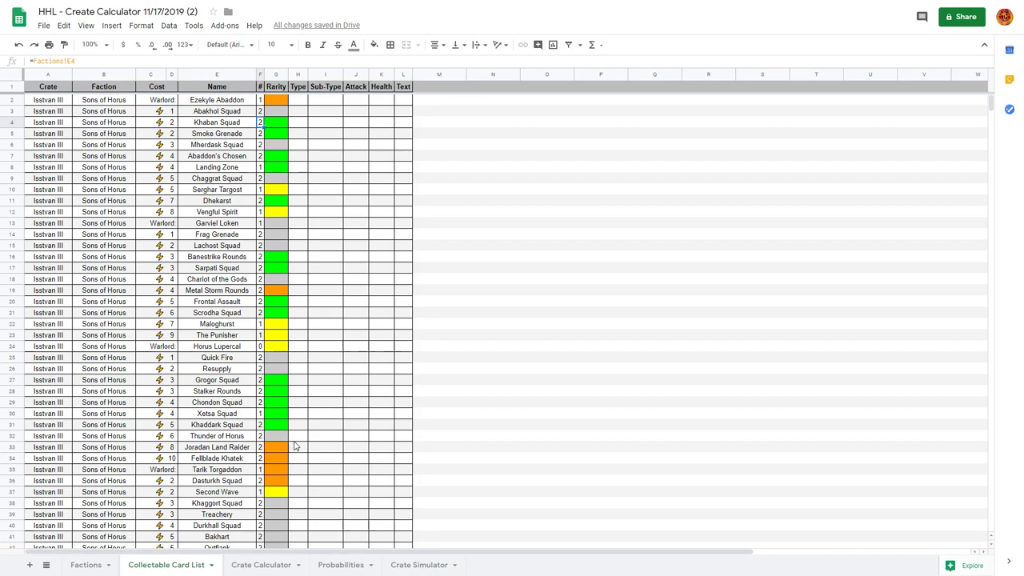
{"action": "left_click", "coordinate": [412, 565]}
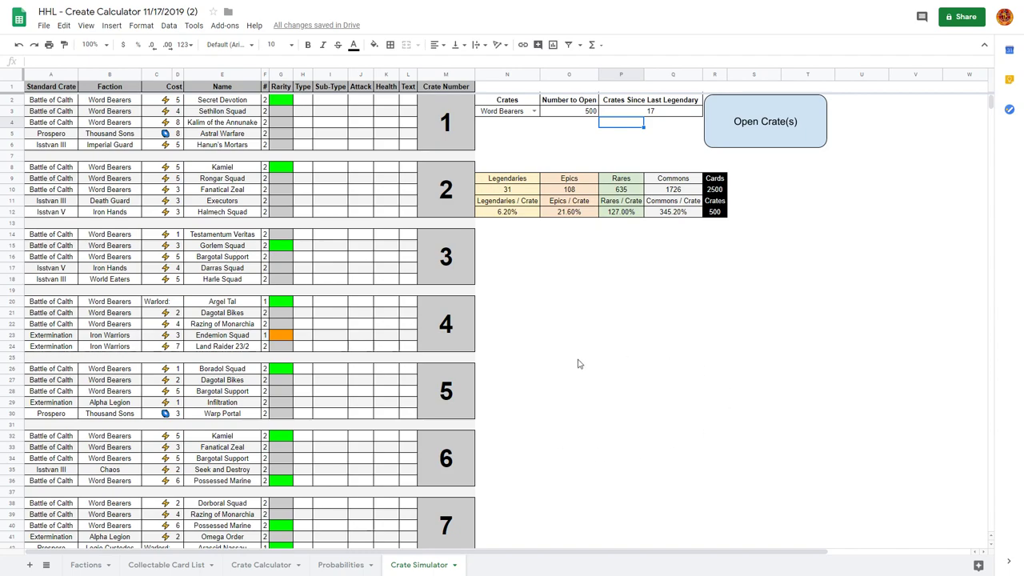
{"action": "left_click", "coordinate": [162, 565]}
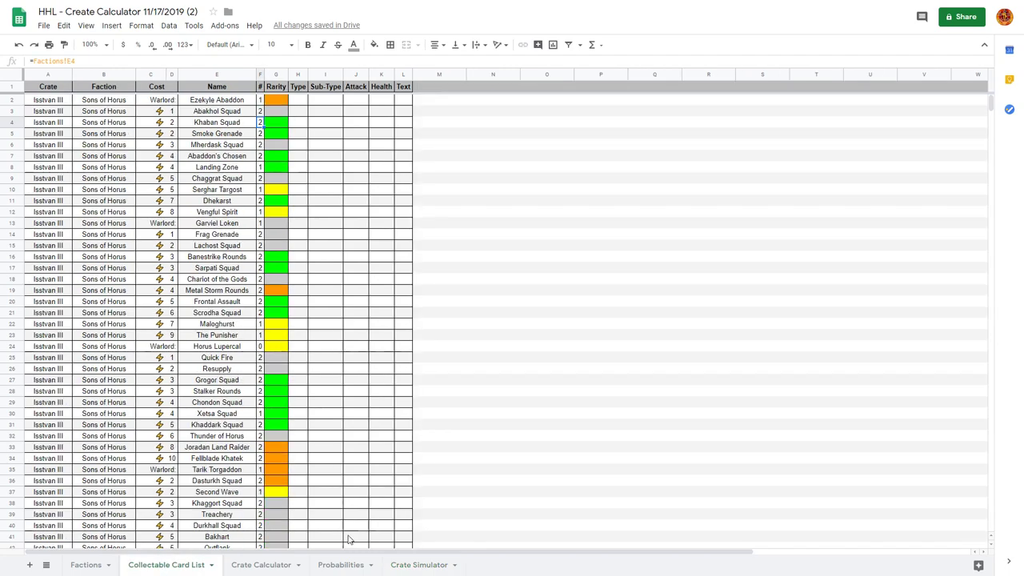
{"action": "left_click", "coordinate": [415, 565]}
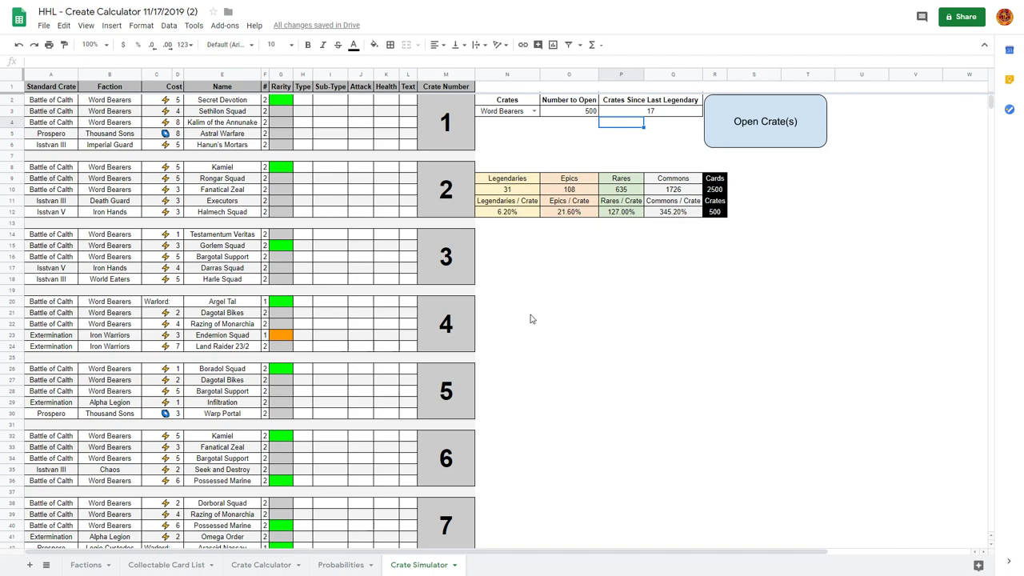
{"action": "left_click_drag", "start_coordinate": [551, 305], "coordinate": [553, 361]}
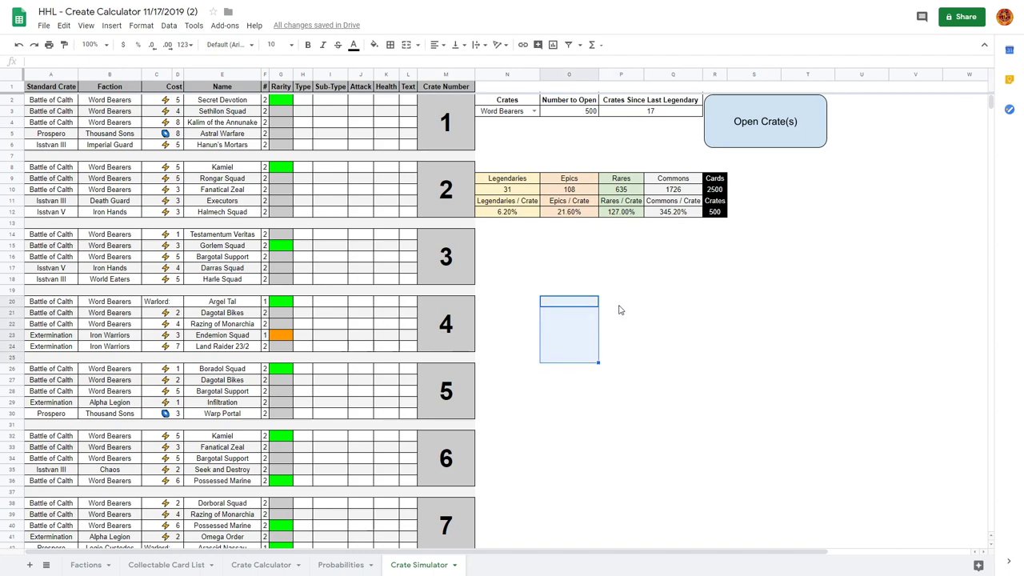
{"action": "left_click_drag", "start_coordinate": [621, 301], "coordinate": [629, 362]}
{"action": "left_click_drag", "start_coordinate": [666, 302], "coordinate": [674, 388]}
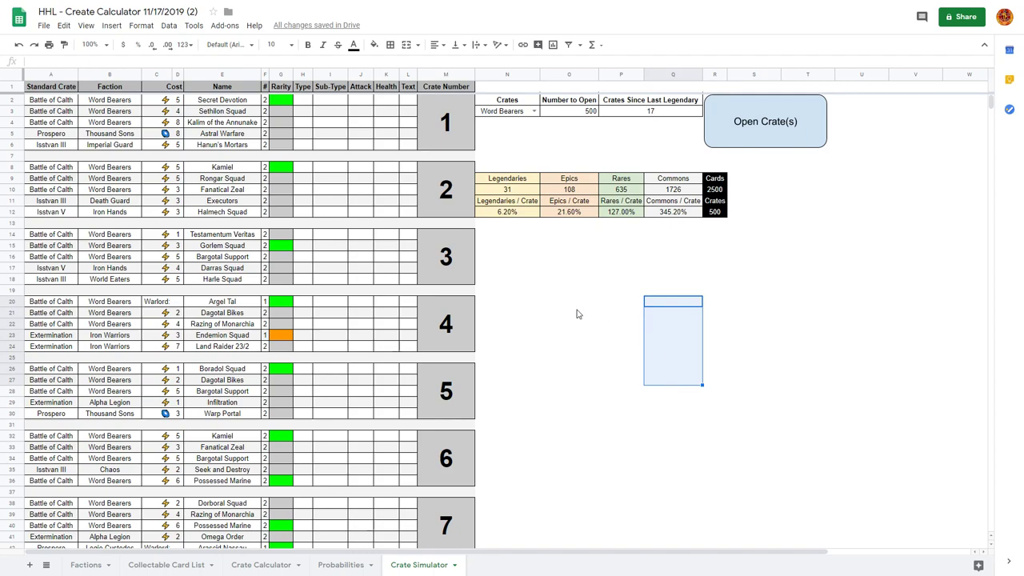
{"action": "left_click_drag", "start_coordinate": [732, 308], "coordinate": [741, 427]}
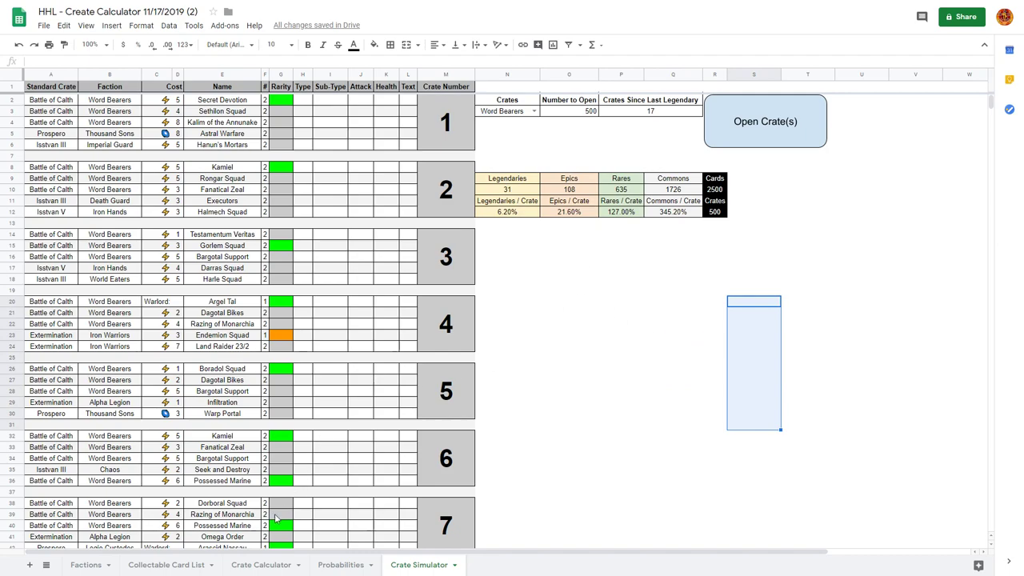
Inspect the Crate Calculator formulas for Isstvan III's cards owned, available and missing, and its average gems per crate
{"action": "left_click", "coordinate": [261, 565]}
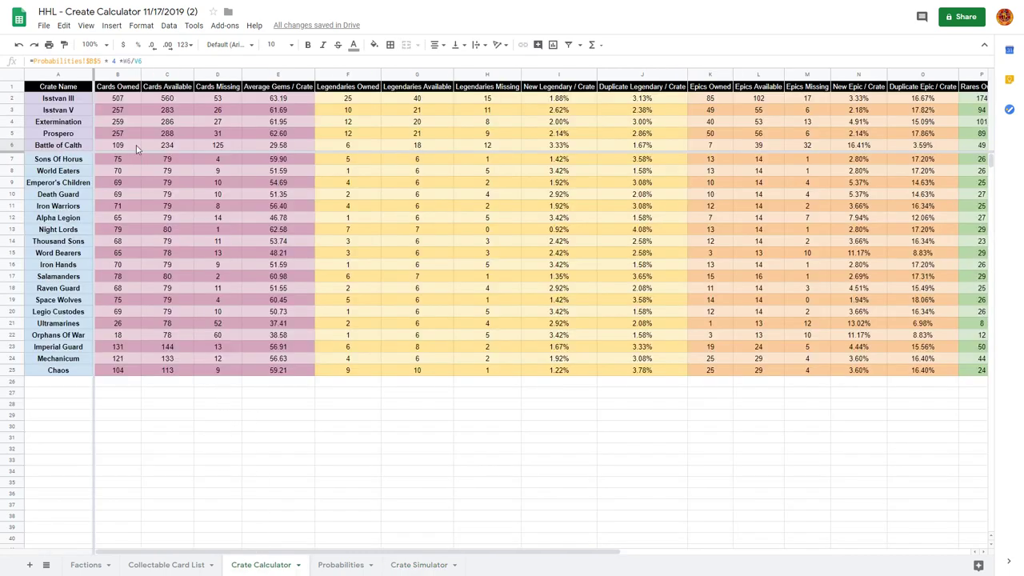
{"action": "left_click", "coordinate": [120, 99]}
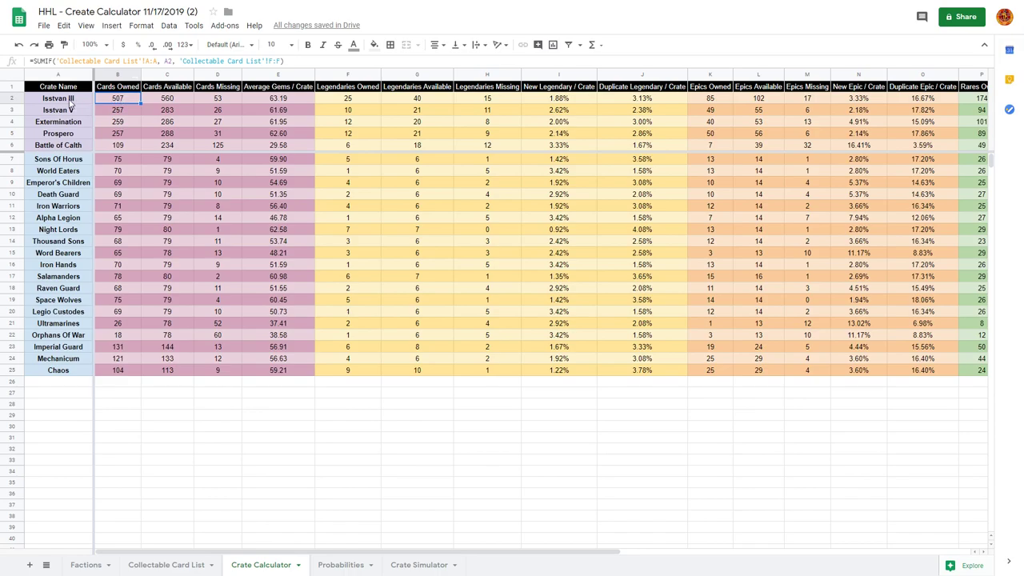
{"action": "left_click", "coordinate": [162, 99]}
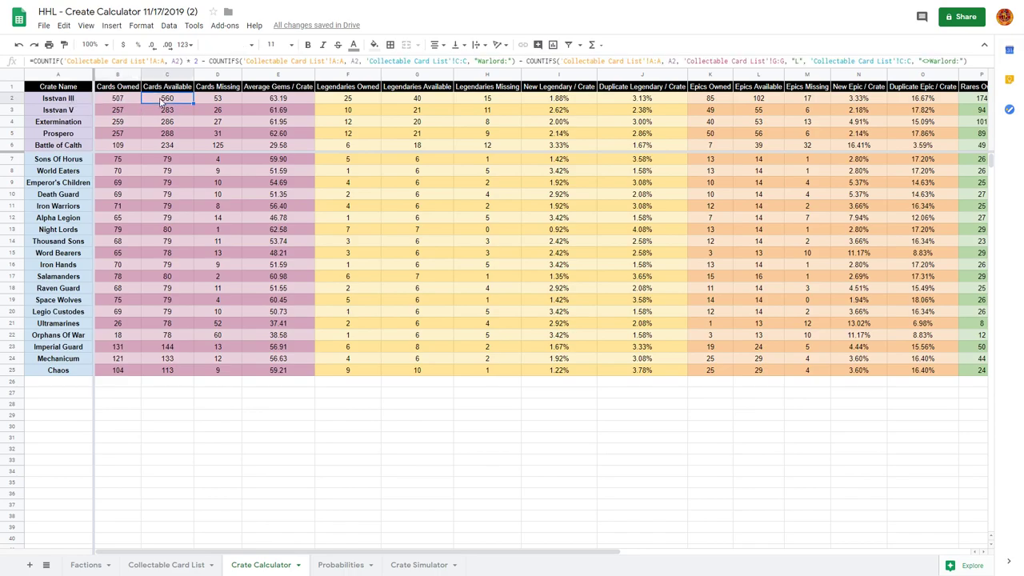
{"action": "left_click", "coordinate": [209, 101]}
{"action": "left_click", "coordinate": [269, 100]}
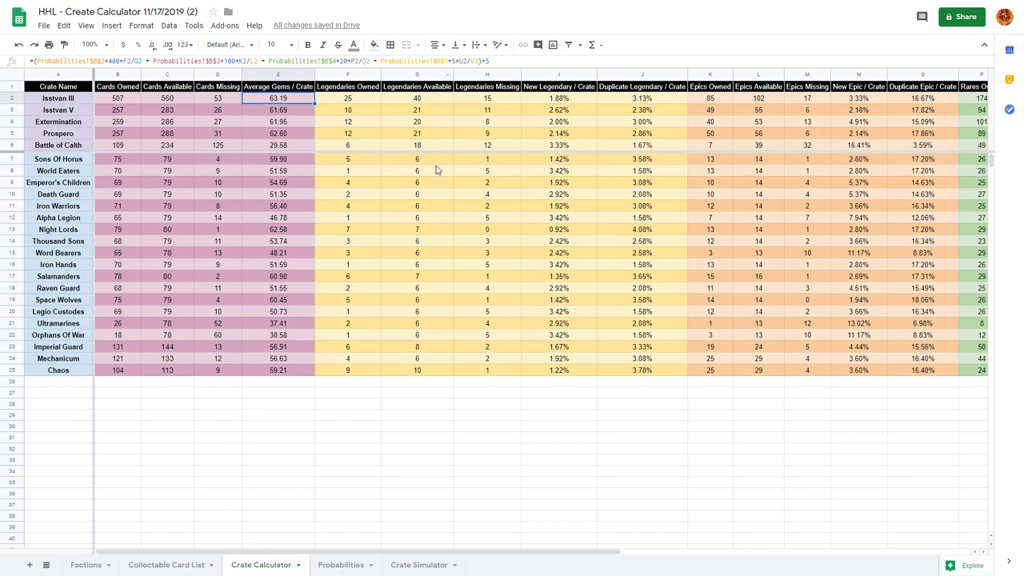
Inspect Isstvan III's formulas for legendaries owned, available and missing, and for new and duplicate legendaries per crate
{"action": "left_click", "coordinate": [364, 103]}
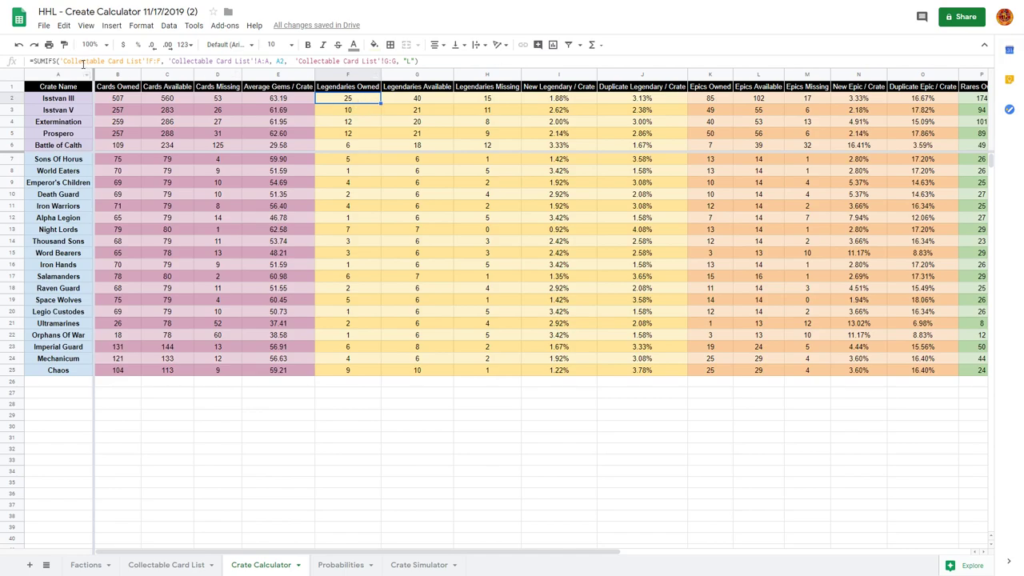
{"action": "left_click", "coordinate": [427, 103]}
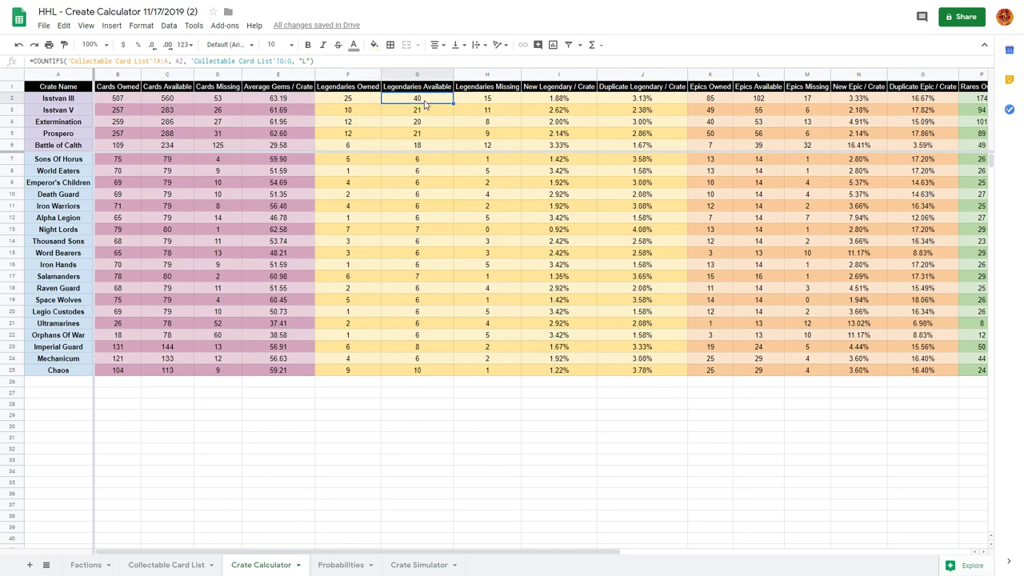
{"action": "left_click", "coordinate": [484, 103]}
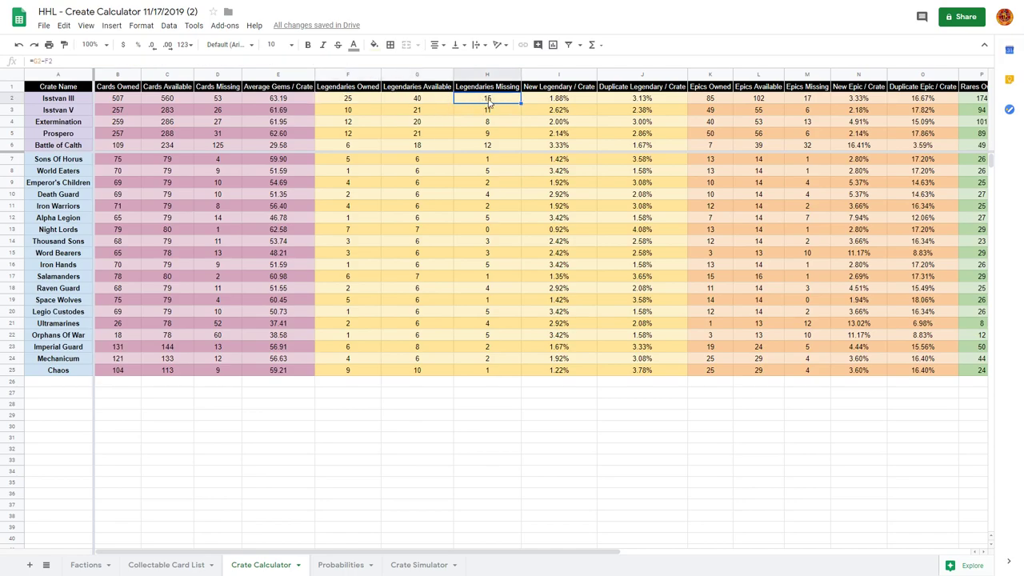
{"action": "left_click", "coordinate": [581, 102]}
{"action": "left_click", "coordinate": [634, 102]}
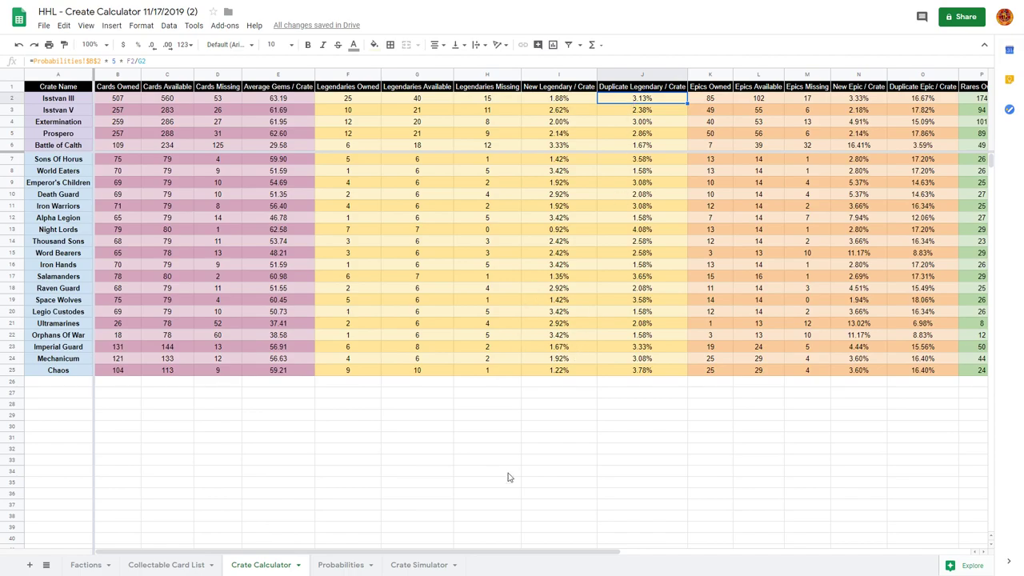
{"action": "left_click_drag", "start_coordinate": [503, 552], "coordinate": [577, 552]}
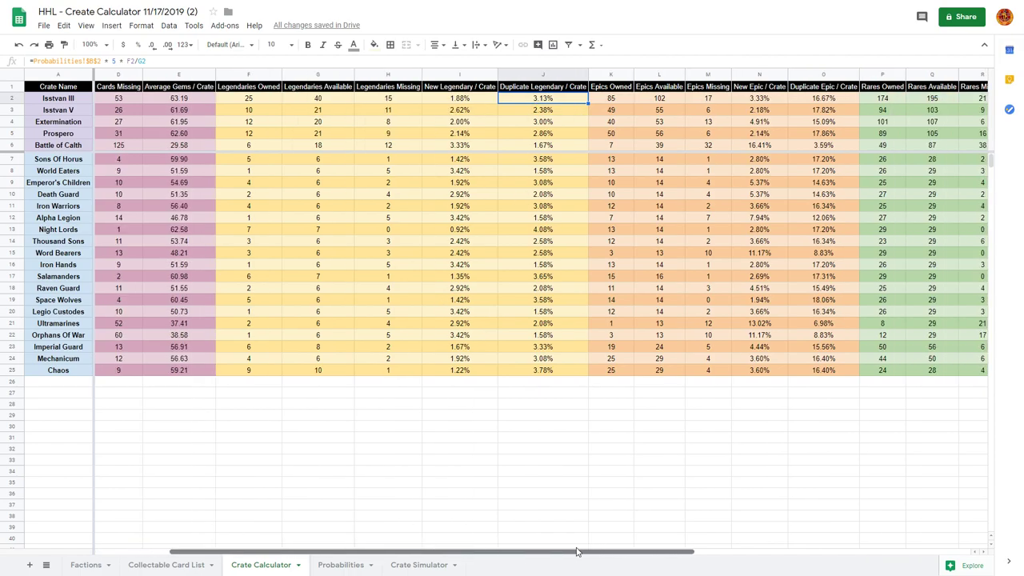
{"action": "left_click", "coordinate": [473, 102]}
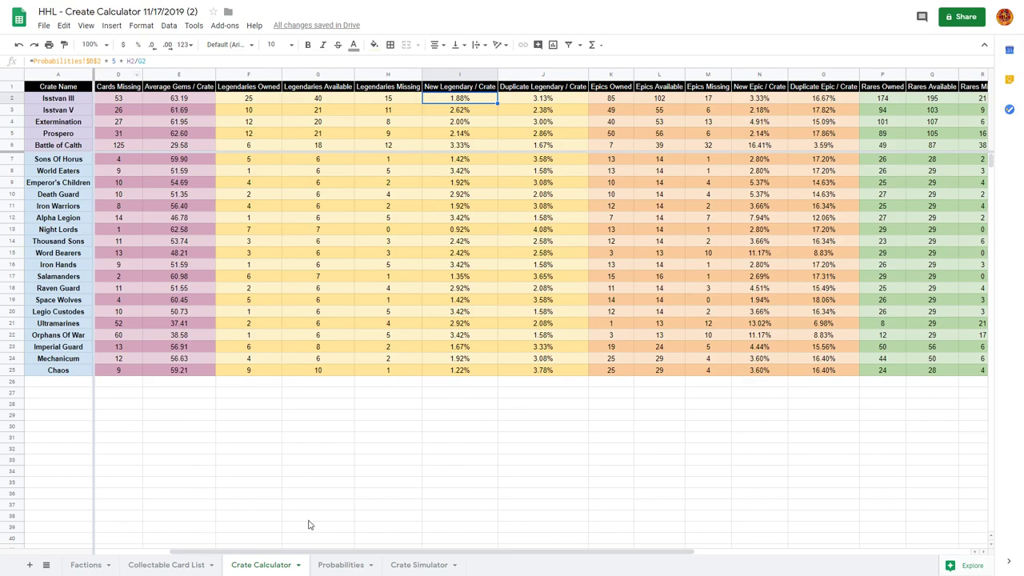
Compare Isstvan III's new legendary per crate formula with the Probabilities sheet, and inspect the per-card legendary chance
{"action": "left_click", "coordinate": [337, 565]}
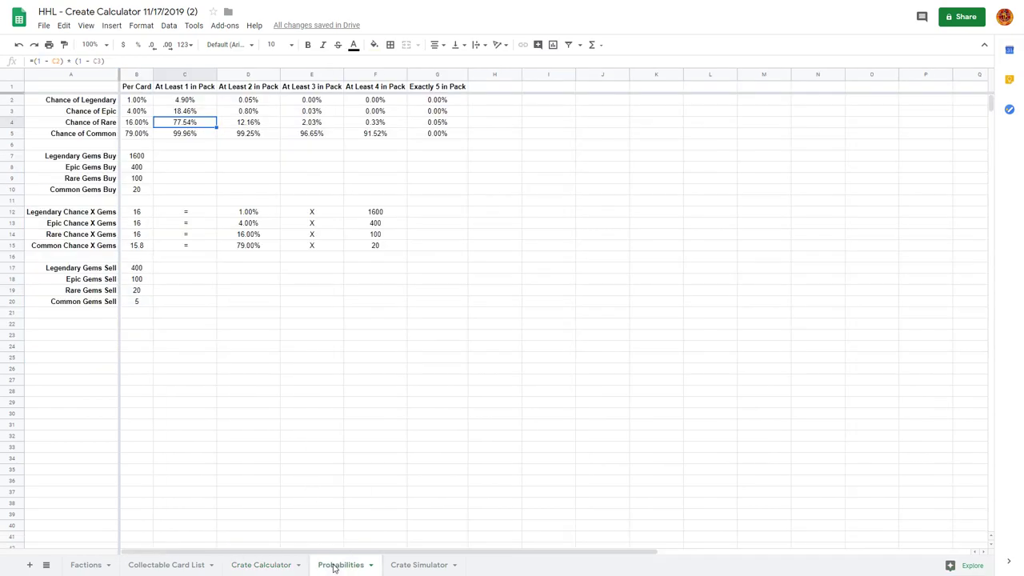
{"action": "left_click", "coordinate": [262, 565]}
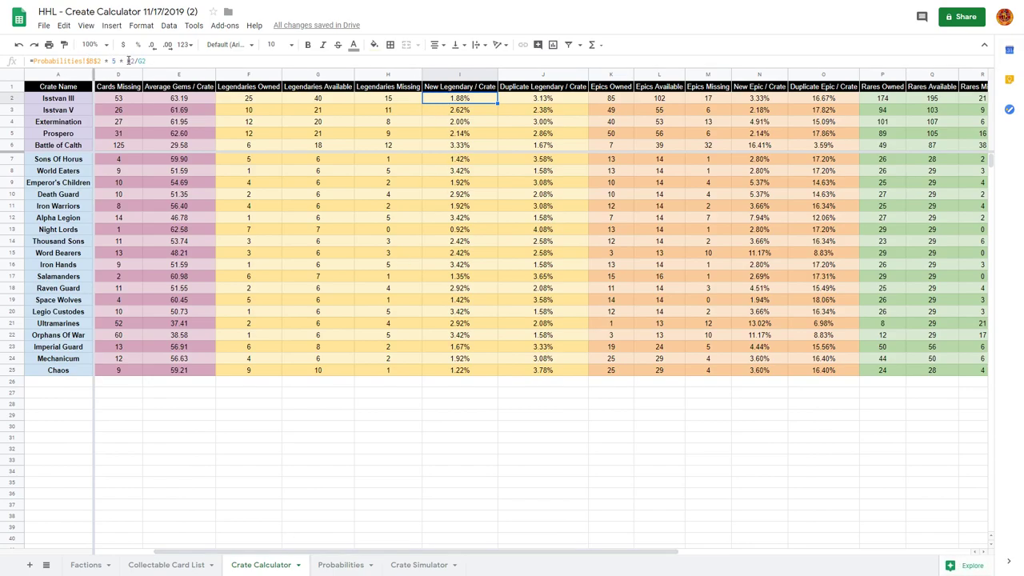
{"action": "left_click", "coordinate": [341, 565]}
{"action": "left_click", "coordinate": [206, 170]}
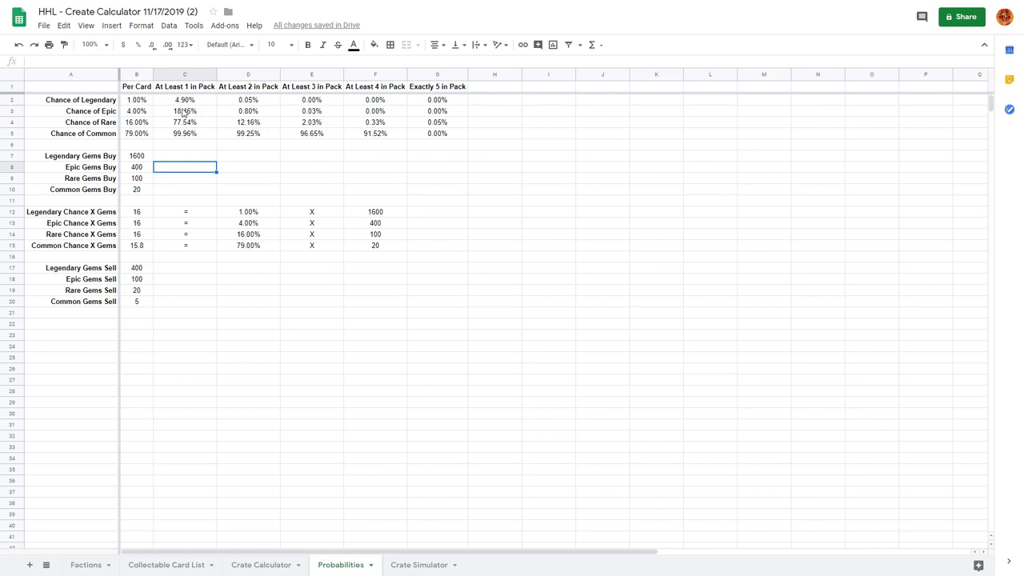
{"action": "left_click", "coordinate": [137, 101]}
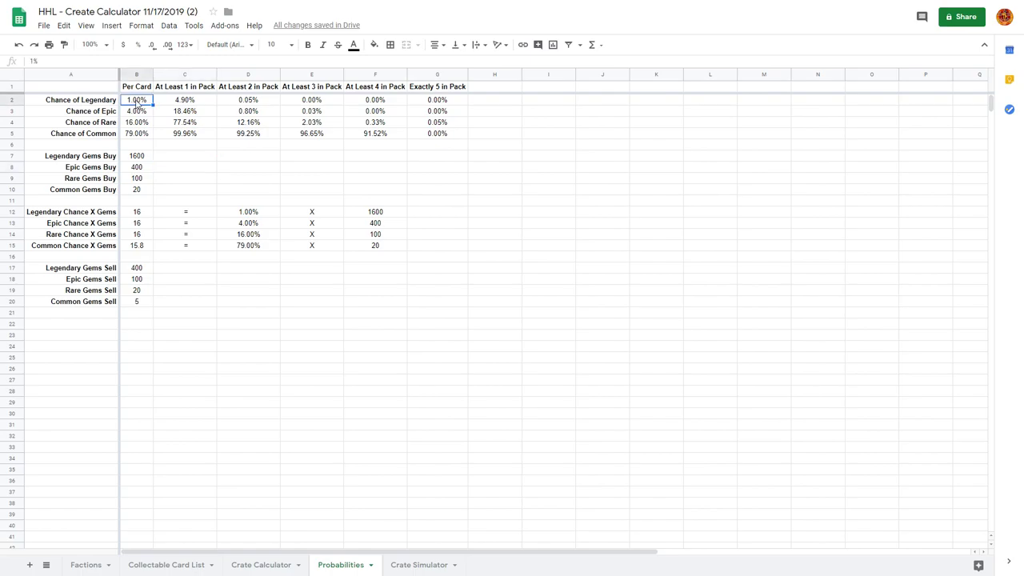
Review the per-card chances of epic, rare, common and legendary in the Probabilities sheet
{"action": "left_click", "coordinate": [137, 112]}
{"action": "left_click", "coordinate": [137, 124]}
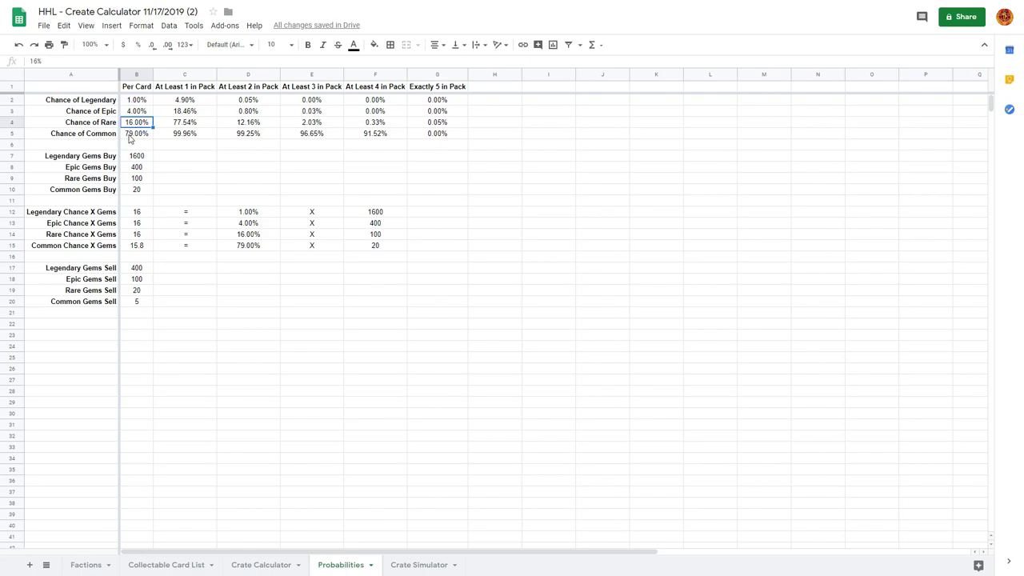
{"action": "left_click", "coordinate": [131, 136]}
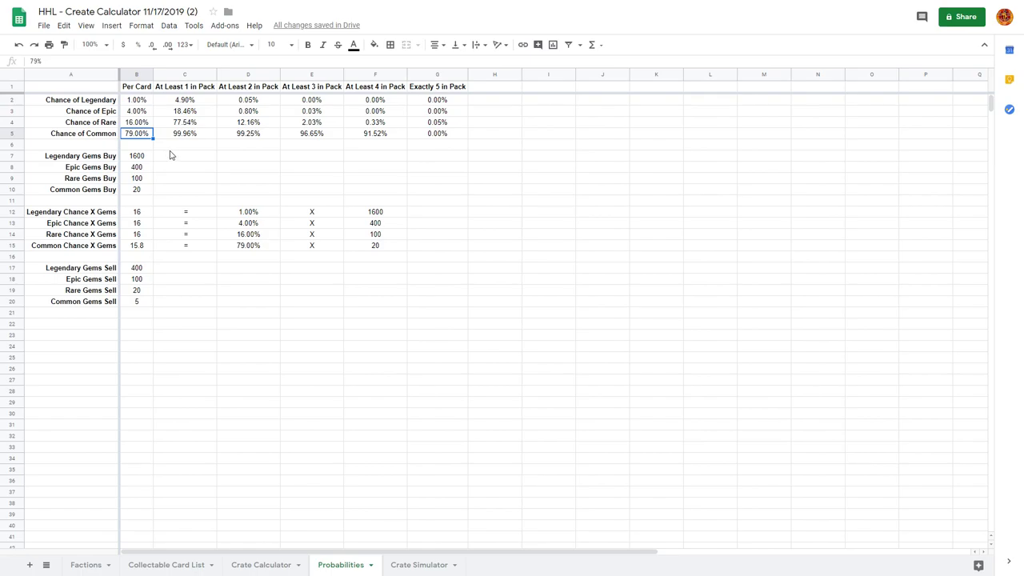
{"action": "left_click", "coordinate": [140, 101]}
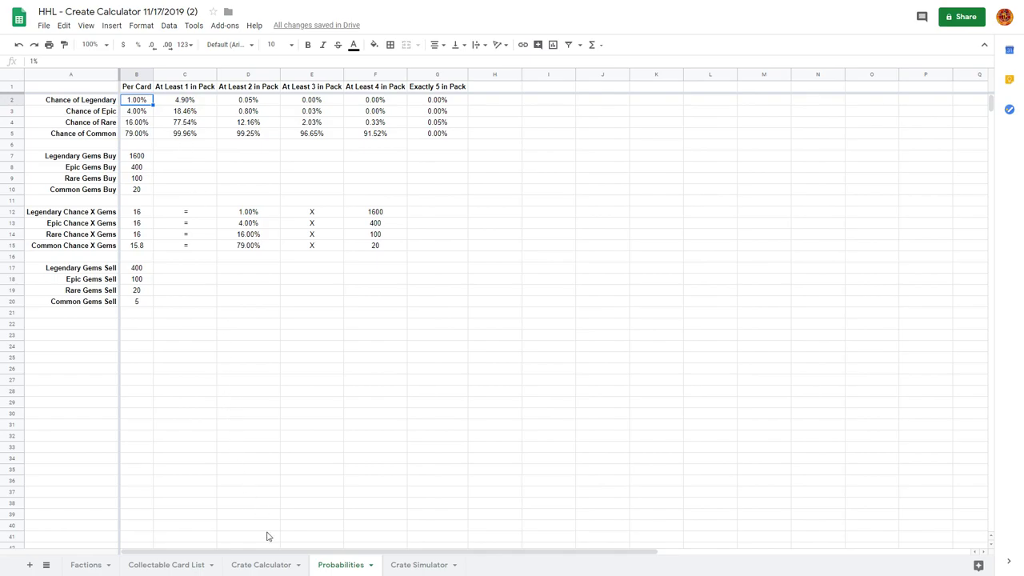
Inspect Isstvan III's legendaries missing, legendaries available and new legendary per crate formulas in the Crate Calculator sheet
{"action": "left_click", "coordinate": [270, 566]}
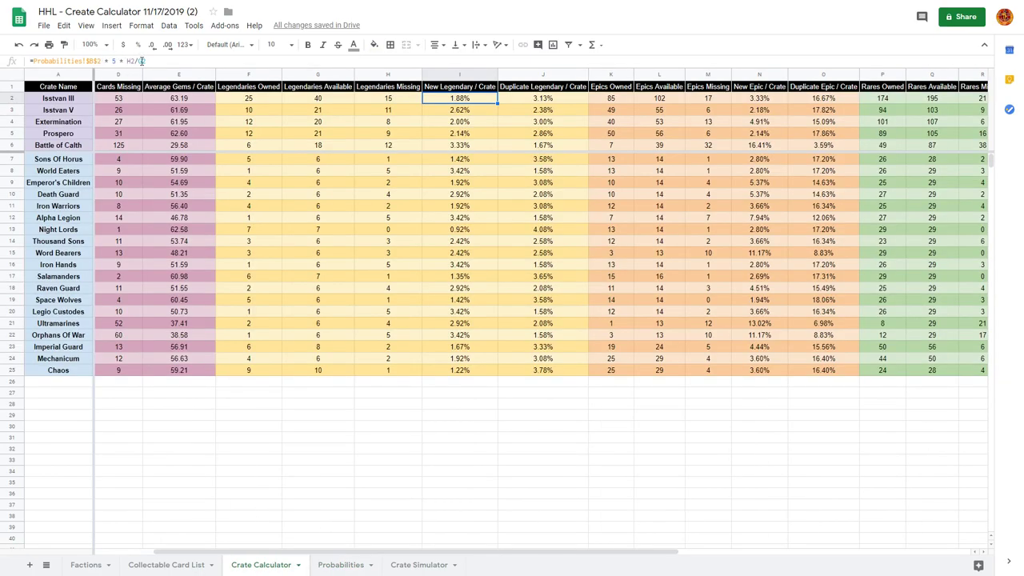
{"action": "left_click", "coordinate": [384, 100]}
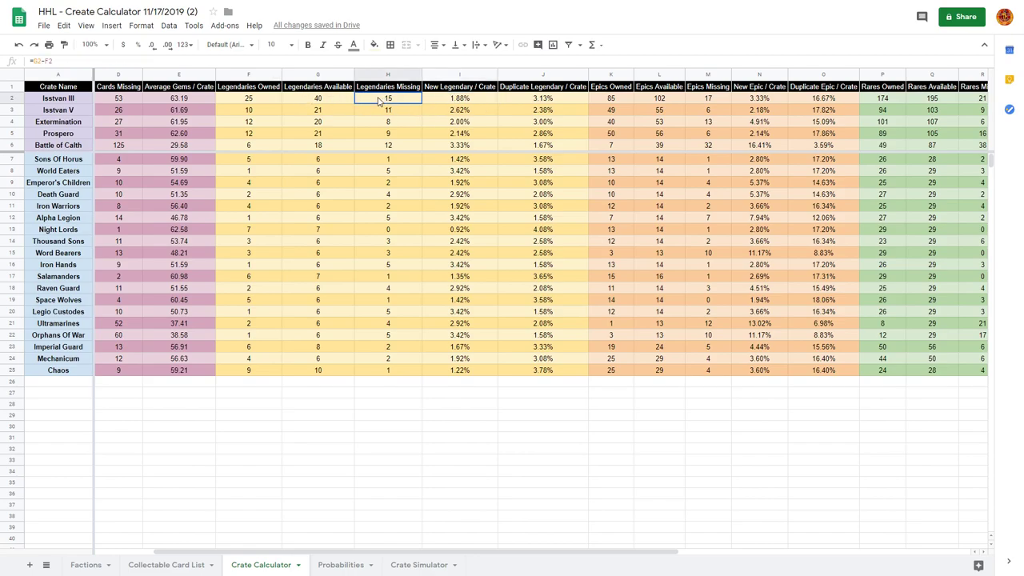
{"action": "left_click", "coordinate": [318, 102]}
{"action": "left_click", "coordinate": [446, 103]}
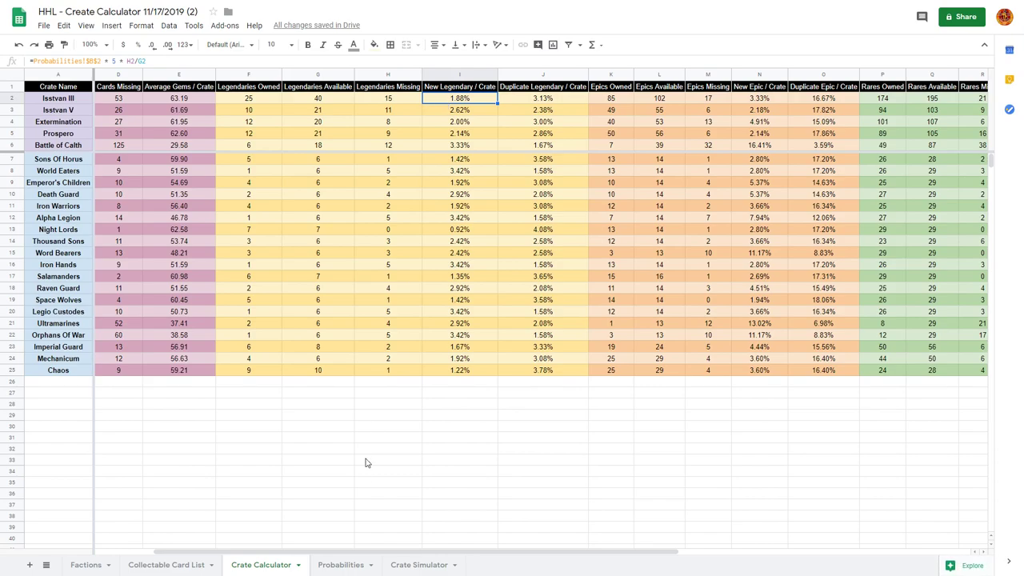
Examine the parts of the Probabilities sheet's formula for at least one legendary in a pack, leaving it unedited
{"action": "left_click", "coordinate": [332, 564]}
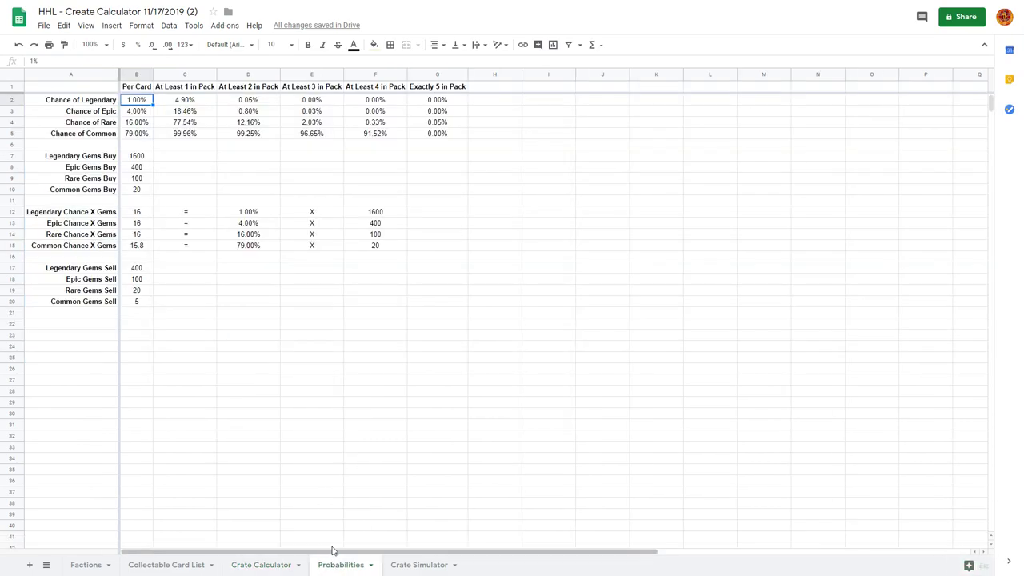
{"action": "left_click", "coordinate": [181, 102]}
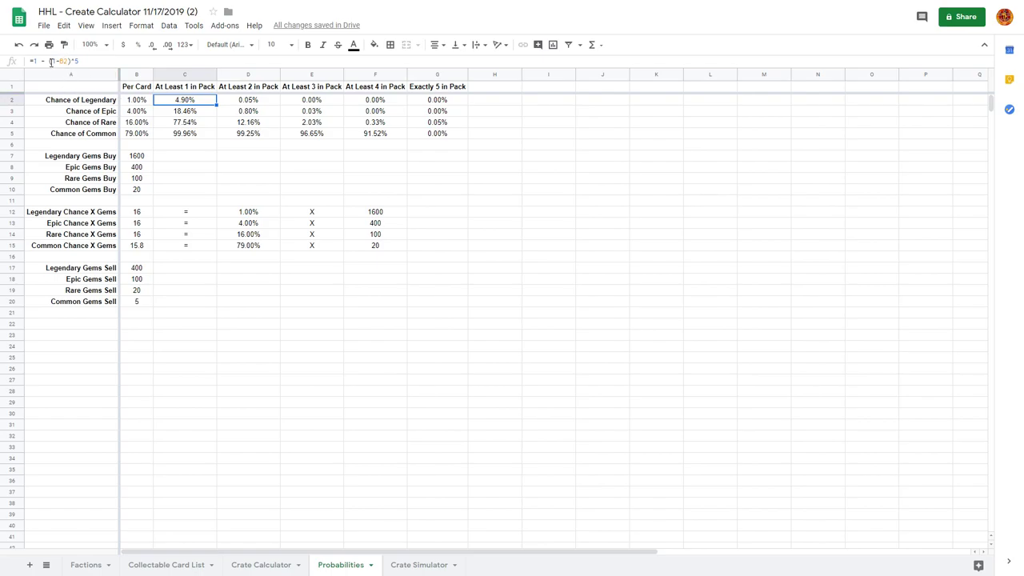
{"action": "left_click_drag", "start_coordinate": [48, 61], "coordinate": [71, 61]}
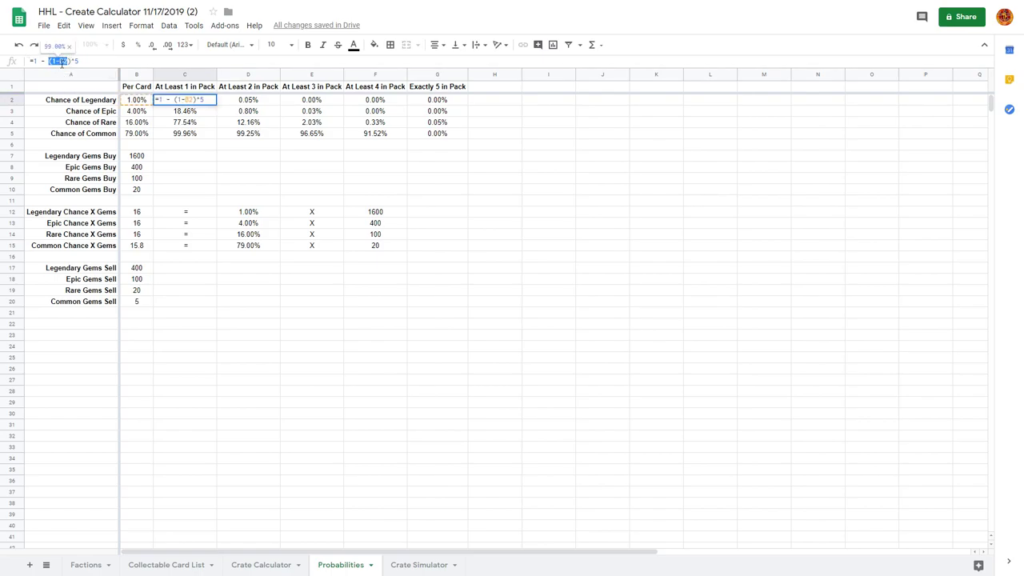
{"action": "left_click", "coordinate": [79, 61]}
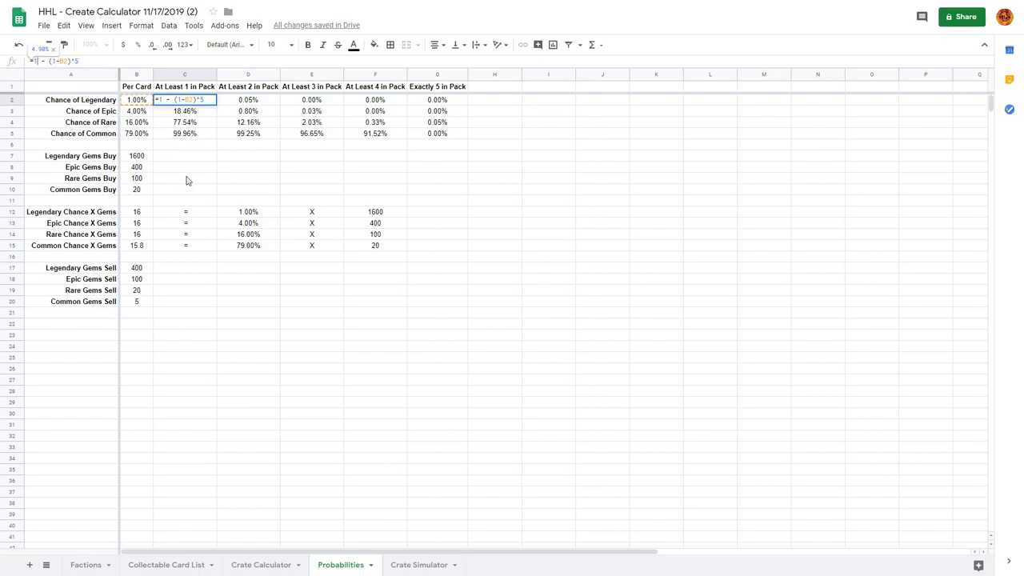
{"action": "key", "text": "Escape"}
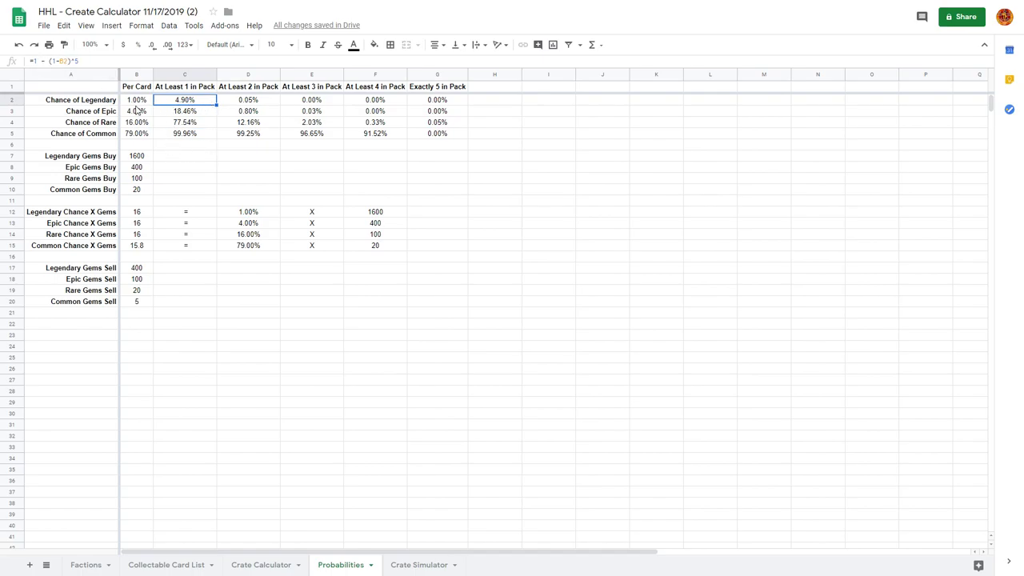
Compare the at least 1 and at least 2 in pack formulas for legendaries and epics with the per-card legendary chance
{"action": "left_click", "coordinate": [252, 105]}
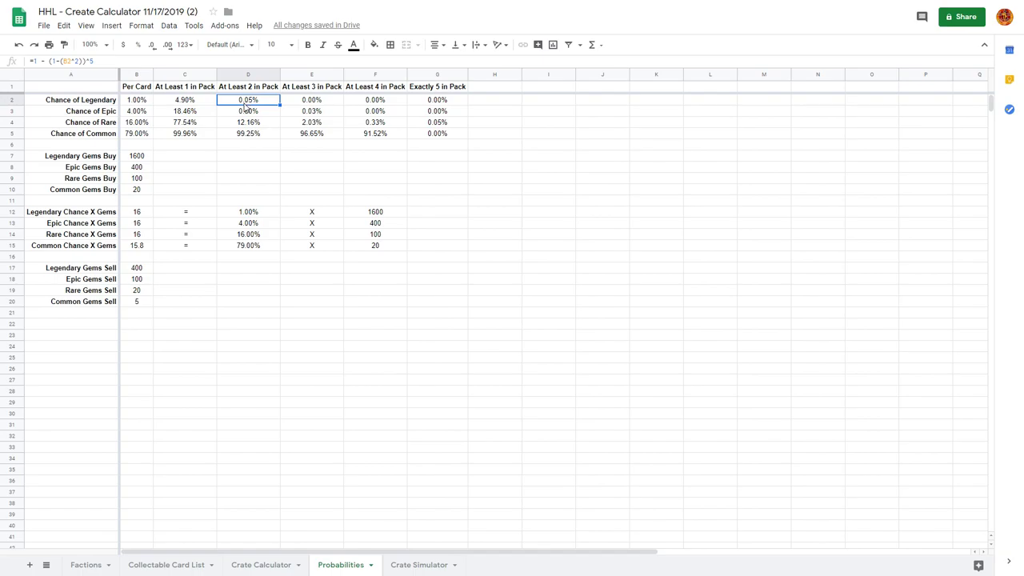
{"action": "left_click", "coordinate": [189, 107]}
{"action": "left_click", "coordinate": [264, 102]}
{"action": "left_click", "coordinate": [145, 105]}
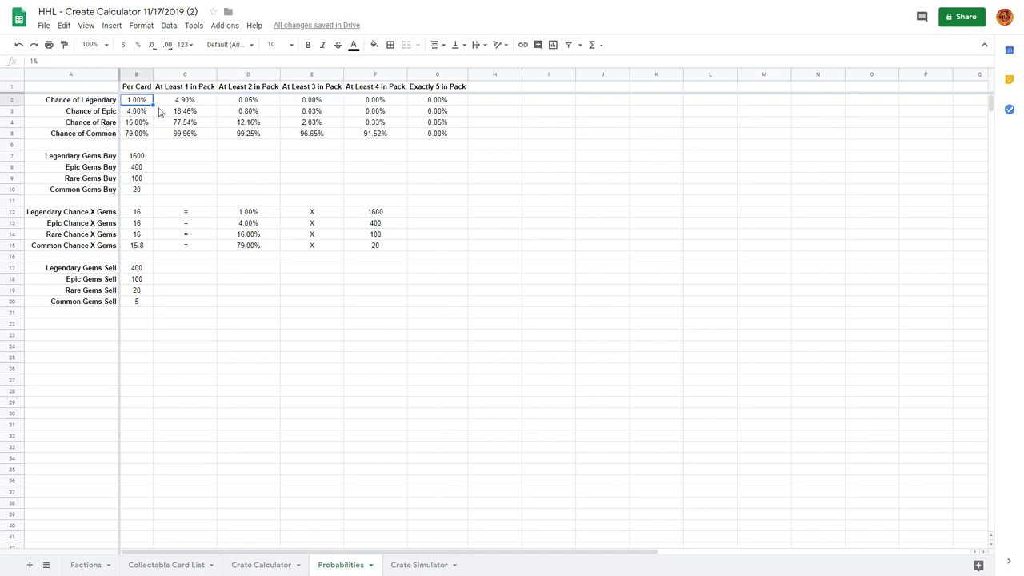
{"action": "left_click", "coordinate": [197, 103]}
{"action": "left_click", "coordinate": [194, 117]}
{"action": "left_click", "coordinate": [222, 116]}
{"action": "left_click", "coordinate": [231, 103]}
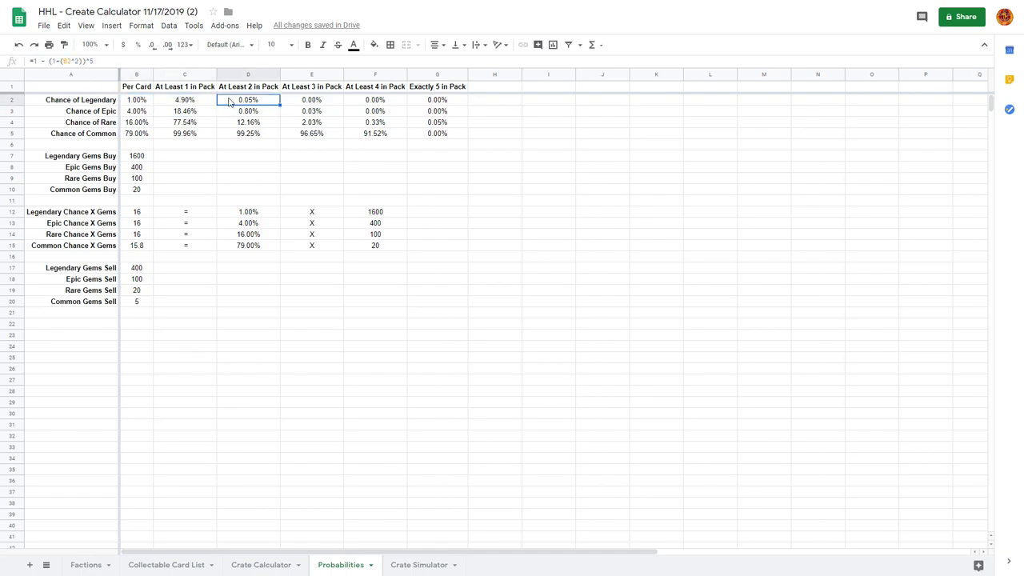
Compare the chance of rare formulas for at least 1, at least 2 and at least 3 in a pack
{"action": "left_click", "coordinate": [176, 125]}
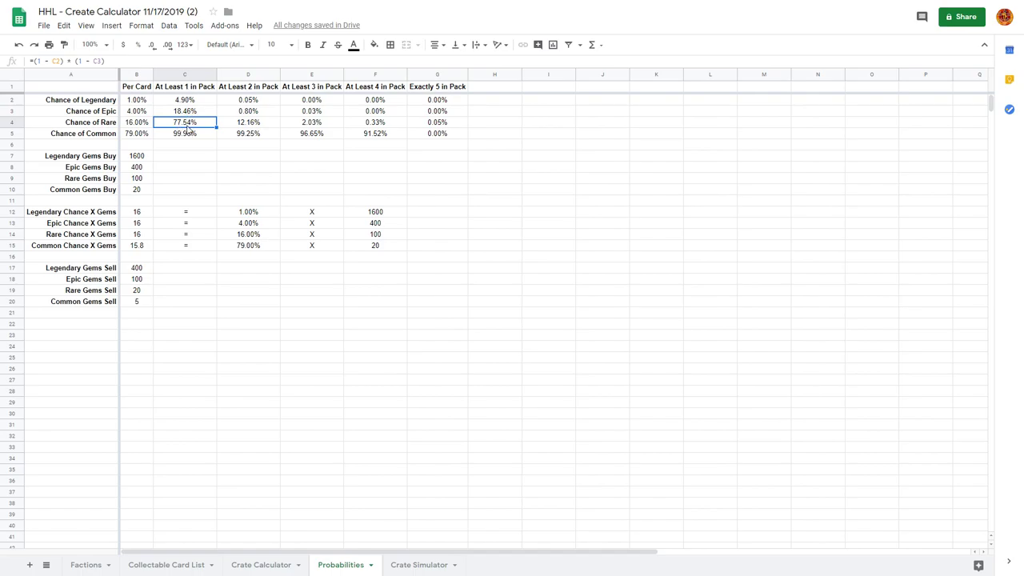
{"action": "left_click", "coordinate": [236, 128]}
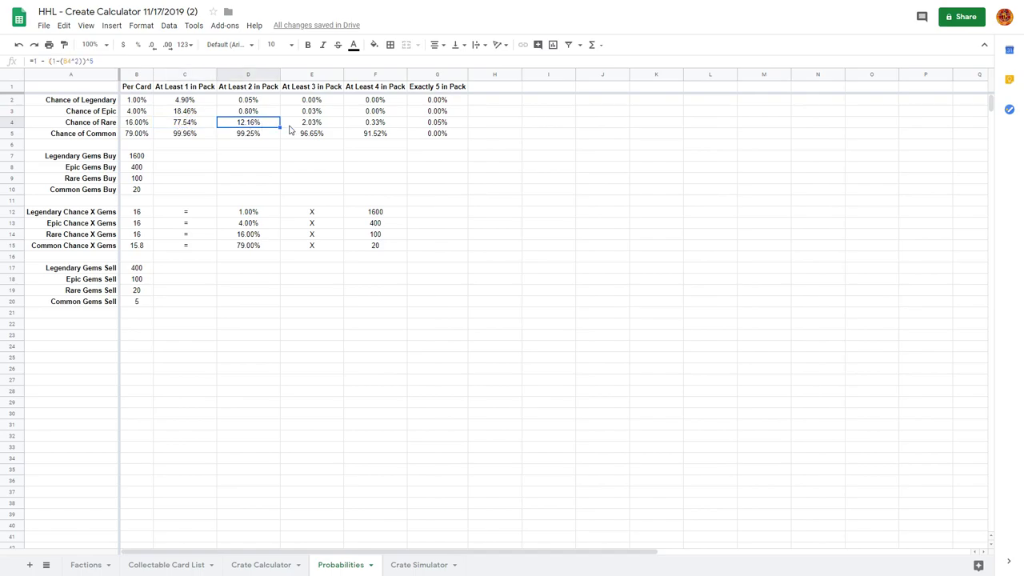
{"action": "left_click", "coordinate": [290, 126]}
{"action": "left_click", "coordinate": [247, 124]}
{"action": "left_click", "coordinate": [184, 126]}
{"action": "left_click", "coordinate": [248, 115]}
{"action": "left_click", "coordinate": [250, 125]}
{"action": "left_click", "coordinate": [192, 124]}
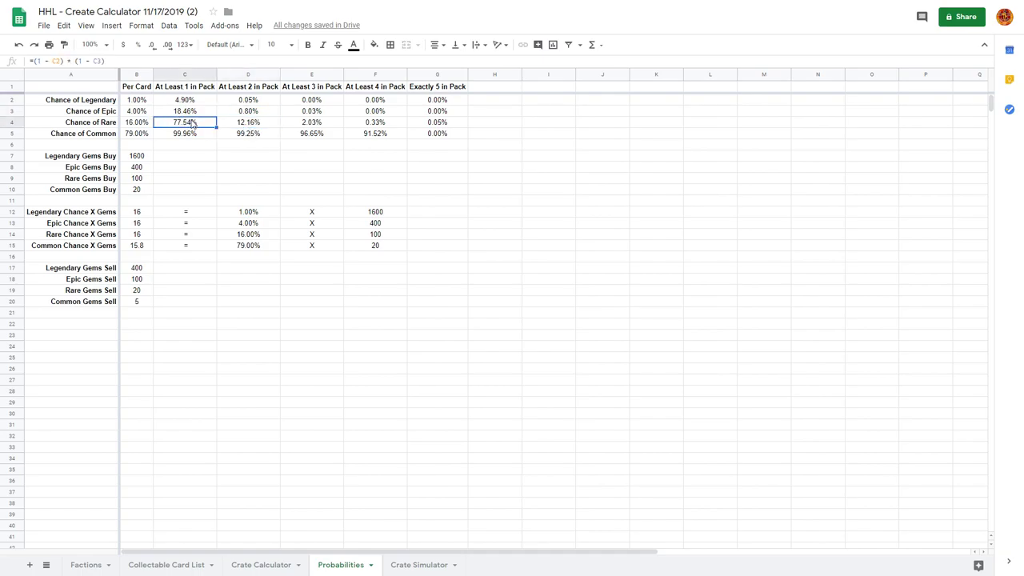
Check the chance of common entries for at least 4 and exactly 5 in a pack
{"action": "left_click", "coordinate": [424, 134]}
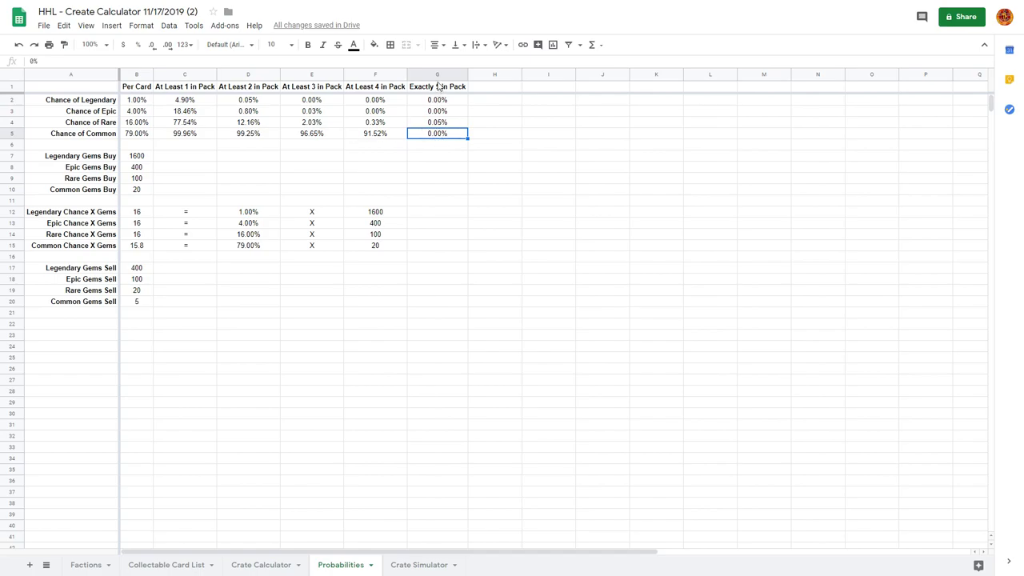
{"action": "left_click", "coordinate": [393, 141]}
{"action": "left_click", "coordinate": [433, 140]}
Switch the at least 3 through exactly 5 in pack probabilities, E2:G5, to unrounded numbers and back to percent format
{"action": "left_click_drag", "start_coordinate": [310, 102], "coordinate": [429, 135]}
{"action": "left_click", "coordinate": [141, 25]}
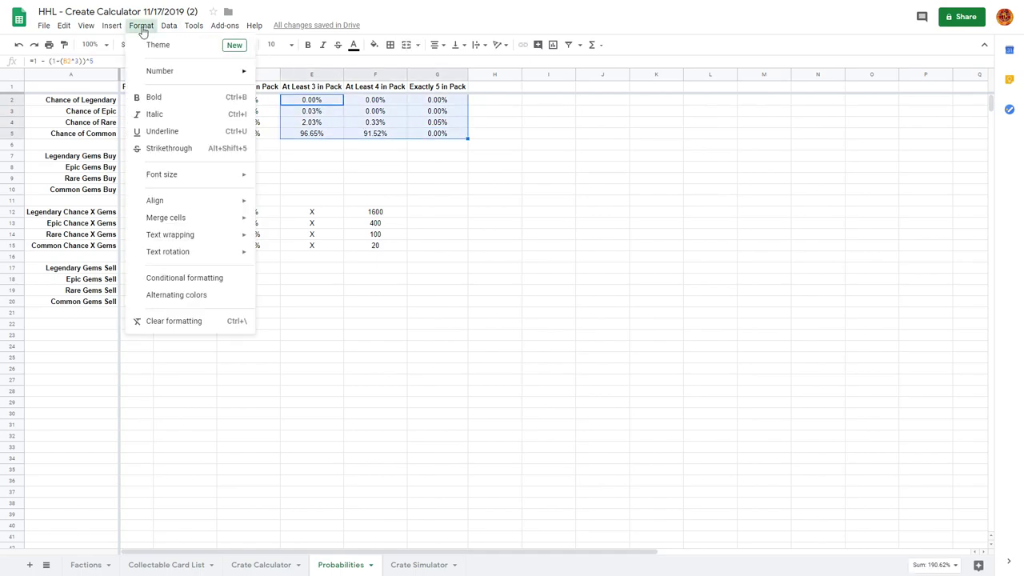
{"action": "mouse_move", "coordinate": [179, 73]}
{"action": "left_click", "coordinate": [283, 74]}
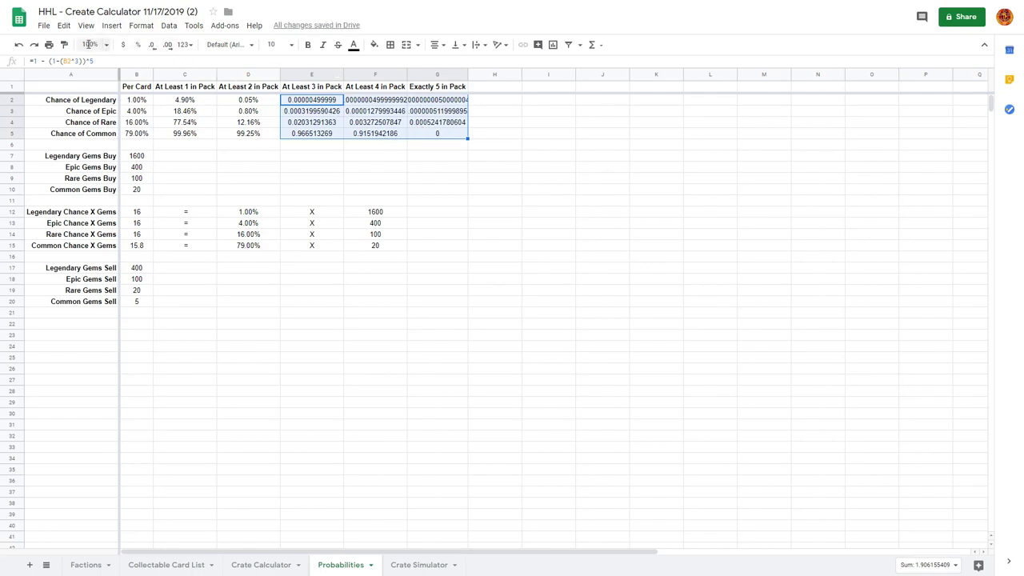
{"action": "left_click", "coordinate": [137, 45]}
{"action": "left_click", "coordinate": [342, 157]}
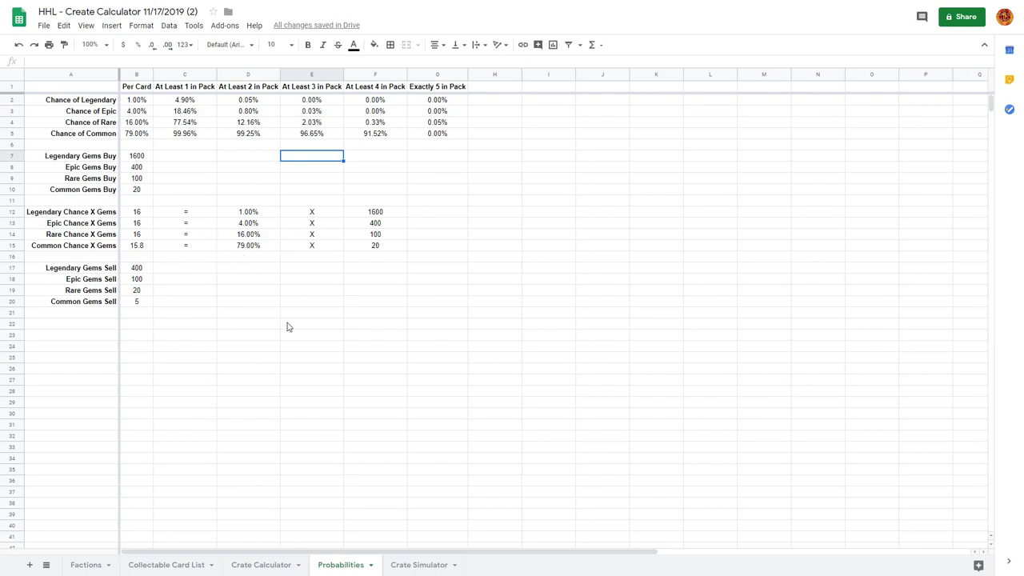
Inspect Isstvan III's Crate Calculator formulas for new epic, new rare, new common and duplicate common per crate
{"action": "left_click", "coordinate": [268, 564]}
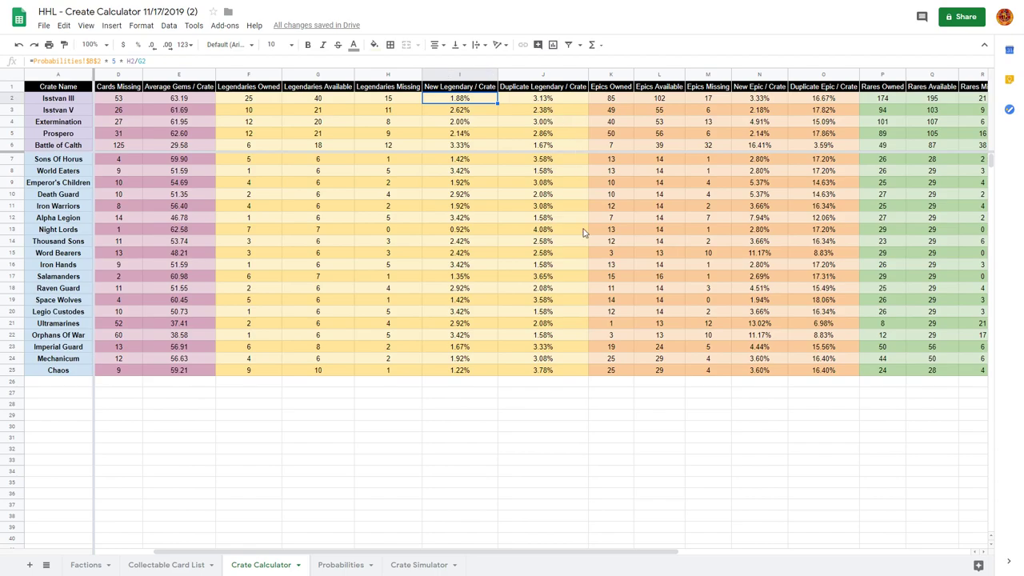
{"action": "left_click_drag", "start_coordinate": [464, 552], "coordinate": [671, 550]}
{"action": "left_click", "coordinate": [488, 100]}
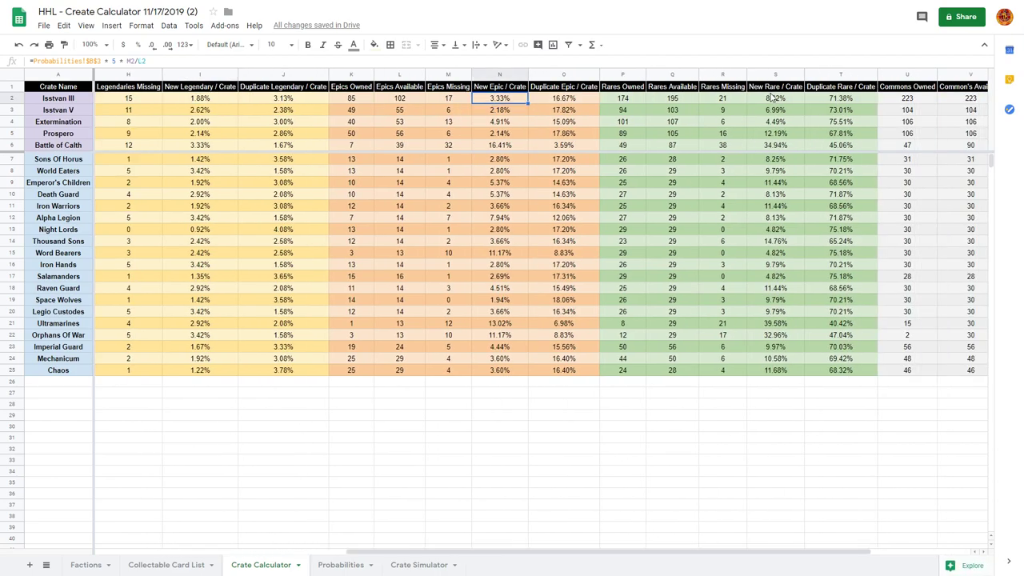
{"action": "left_click", "coordinate": [771, 99]}
{"action": "left_click_drag", "start_coordinate": [640, 555], "coordinate": [798, 539]}
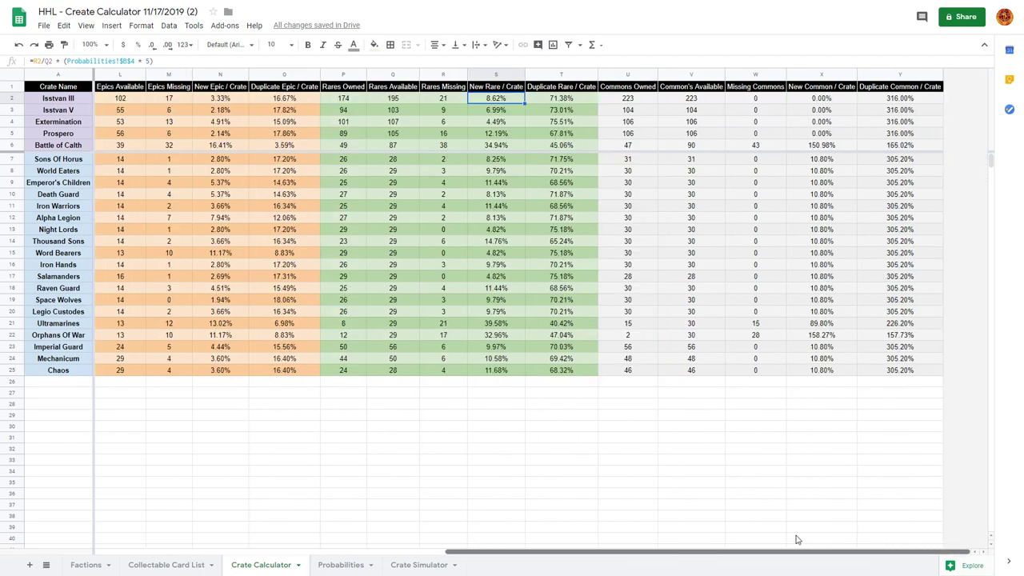
{"action": "left_click", "coordinate": [819, 99]}
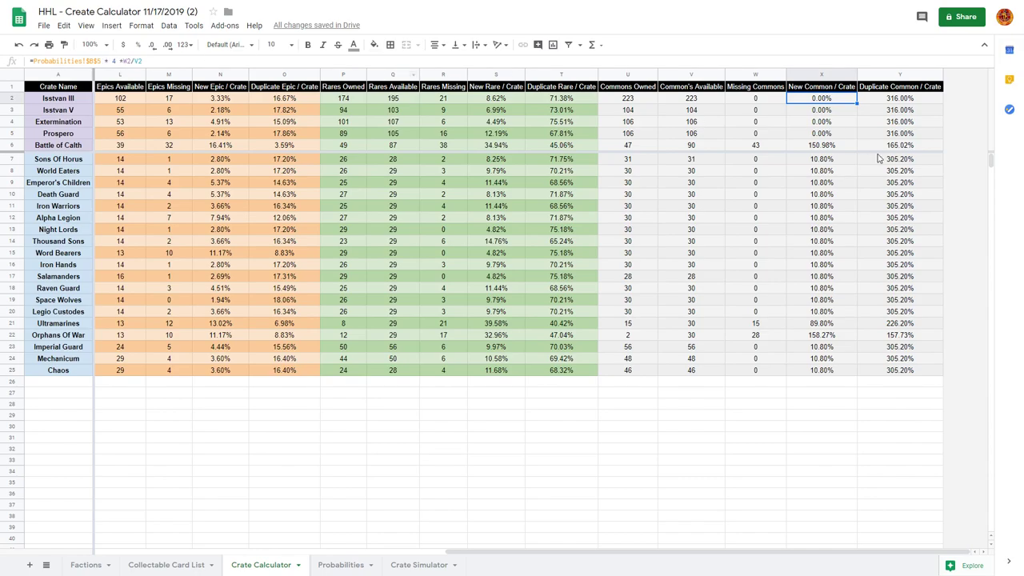
{"action": "left_click", "coordinate": [884, 102]}
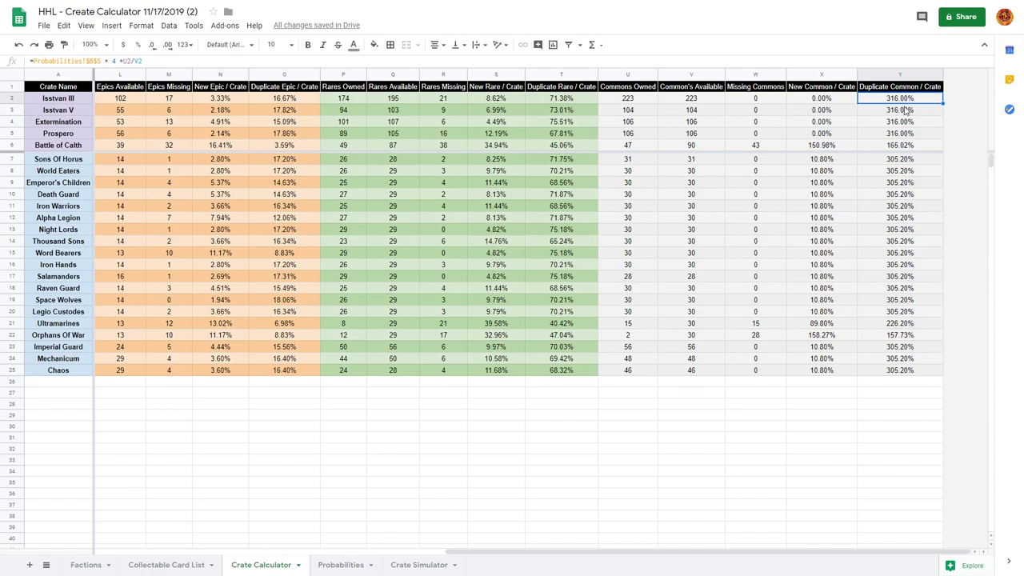
Check the commons per crate statistic in the Crate Simulator sheet, and view the Factions and Collectable Card List sheets
{"action": "left_click", "coordinate": [417, 564]}
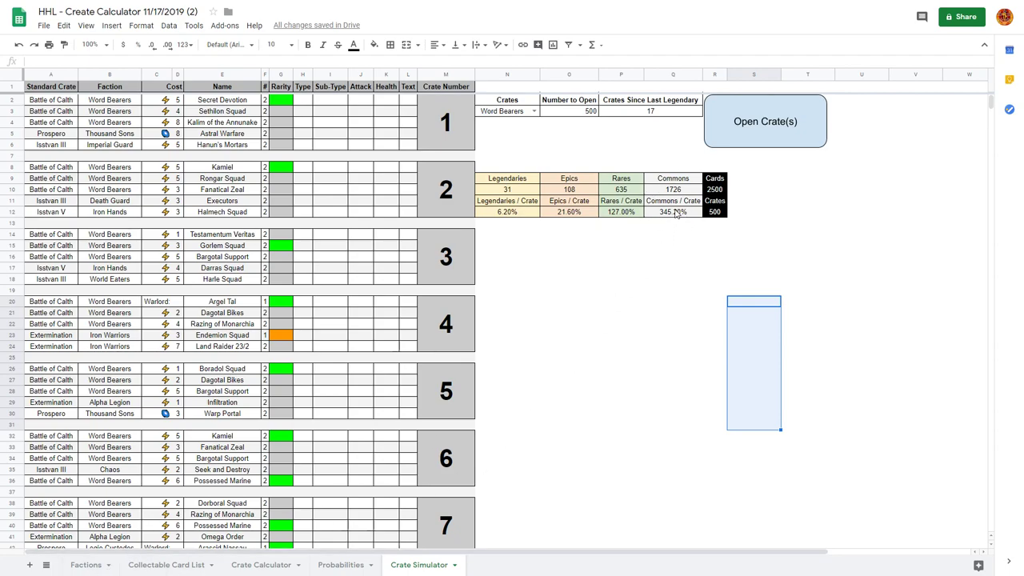
{"action": "left_click", "coordinate": [88, 565]}
{"action": "left_click", "coordinate": [140, 566]}
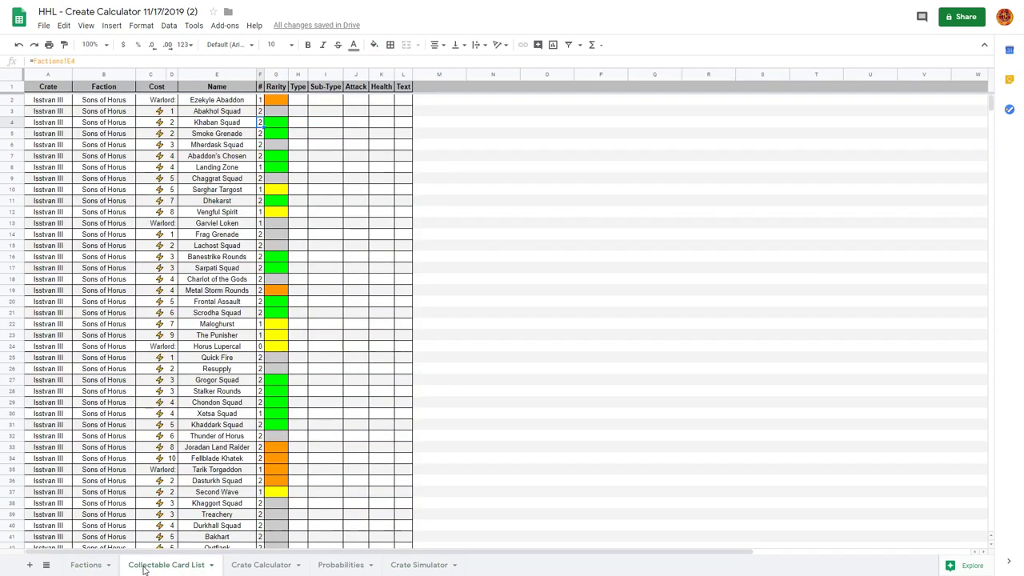
Inspect the Sons of Horus formulas for legendaries owned, available and missing in the Crate Calculator sheet
{"action": "left_click", "coordinate": [238, 568]}
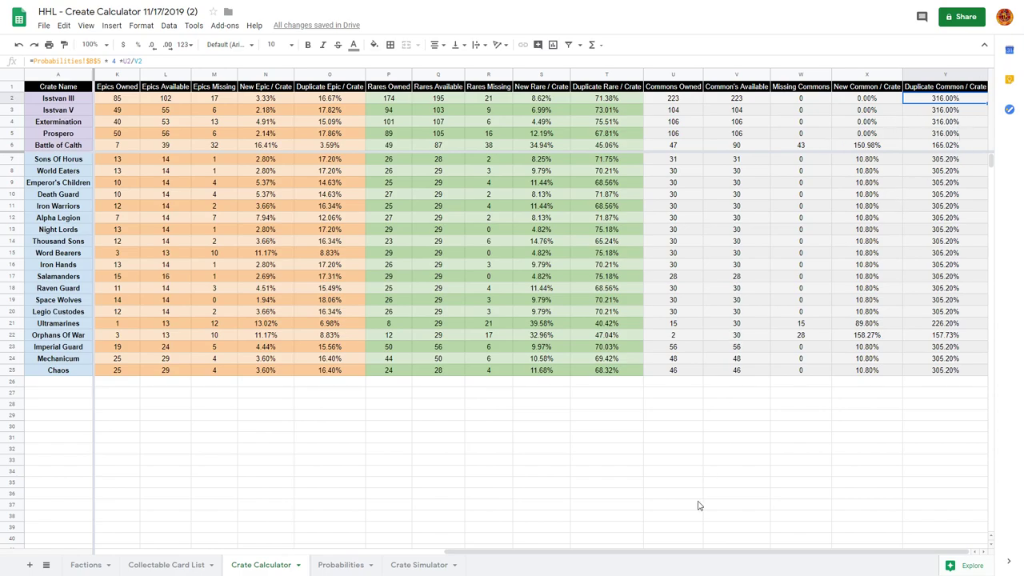
{"action": "left_click_drag", "start_coordinate": [640, 552], "coordinate": [274, 555]}
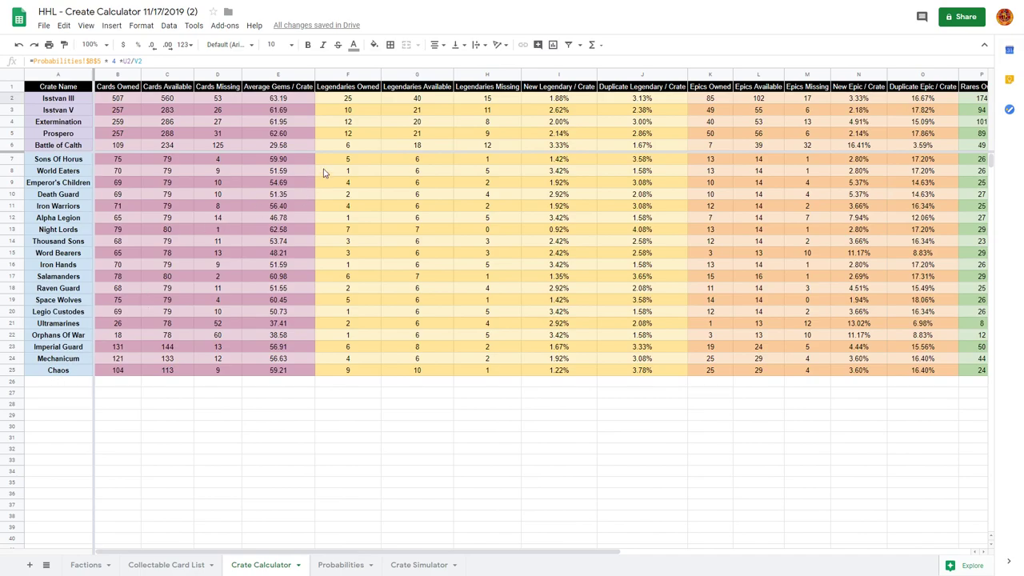
{"action": "left_click", "coordinate": [348, 163]}
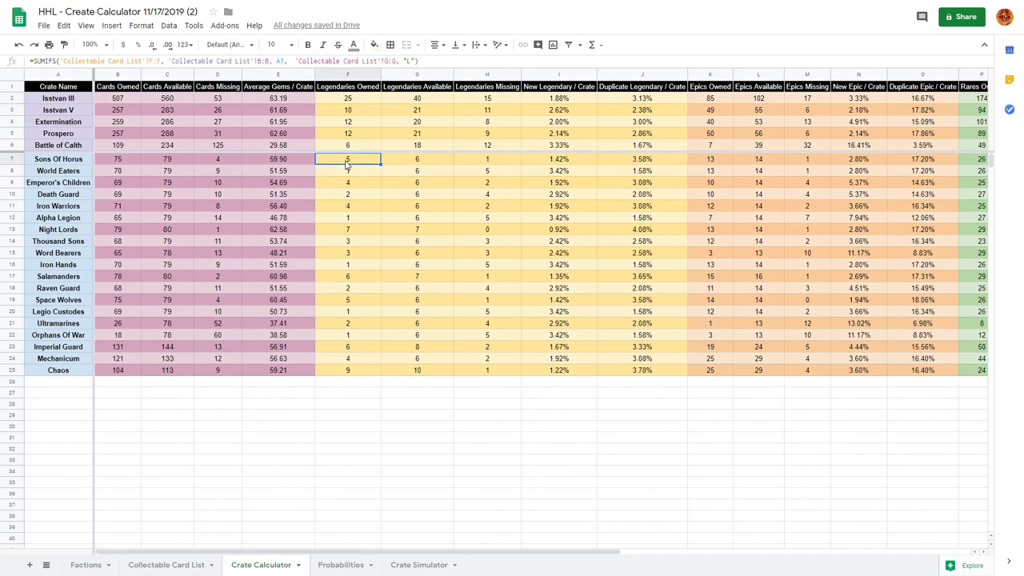
{"action": "left_click", "coordinate": [419, 165]}
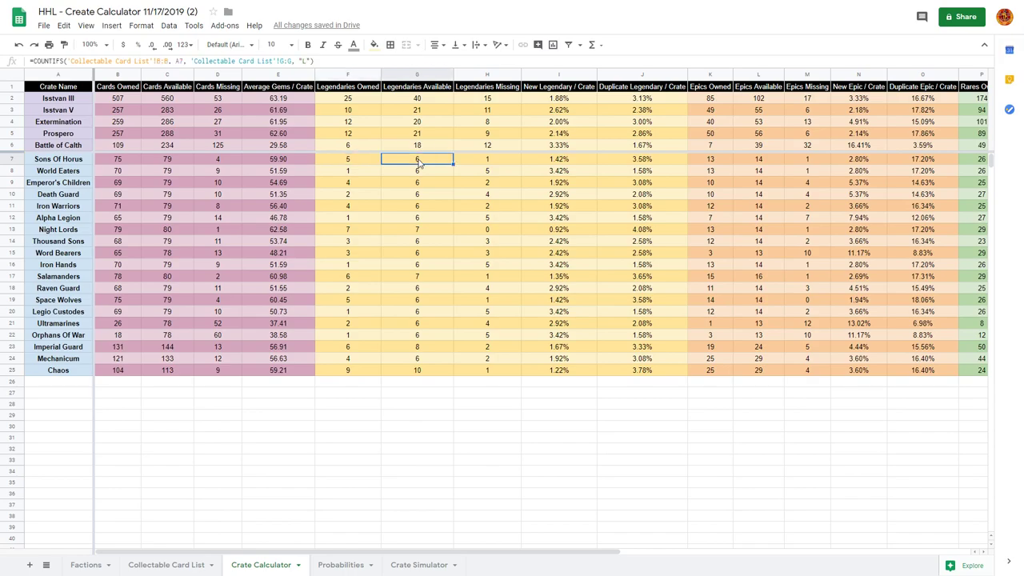
{"action": "left_click", "coordinate": [473, 161]}
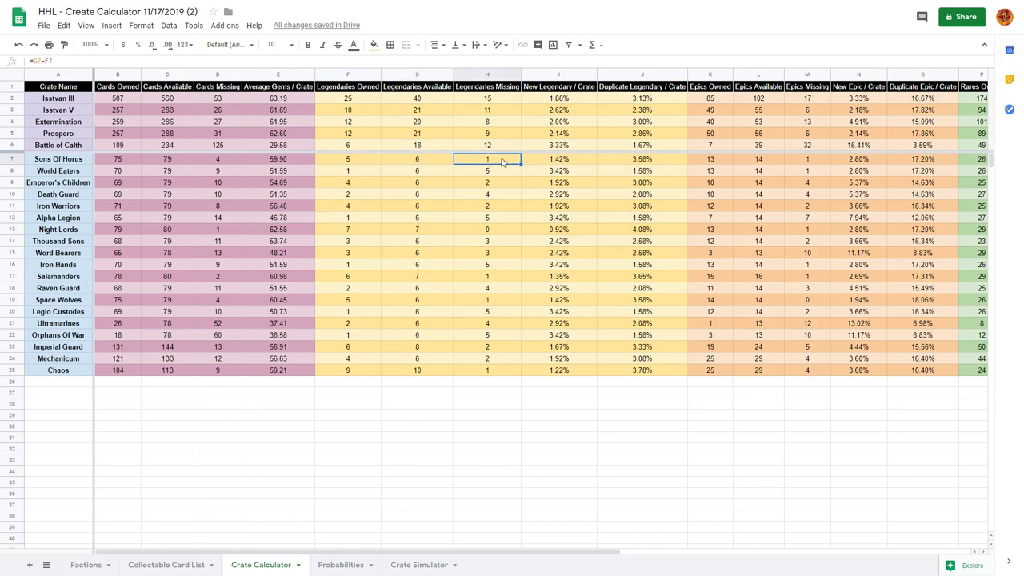
Examine the Sons of Horus new legendary per crate formula, evaluating its standard-crate part, and check the rares owned formula
{"action": "left_click", "coordinate": [542, 163]}
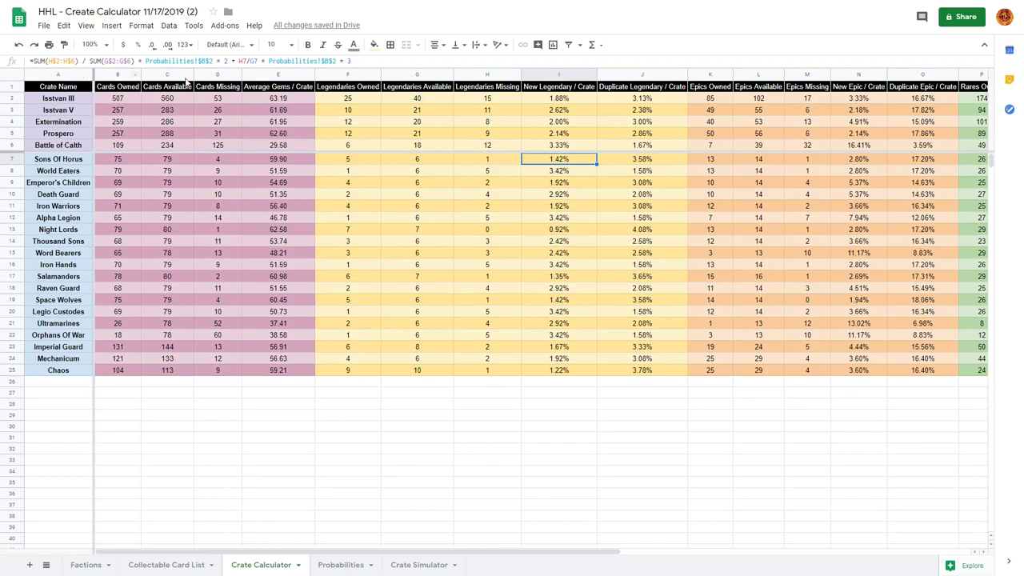
{"action": "left_click_drag", "start_coordinate": [228, 61], "coordinate": [35, 63]}
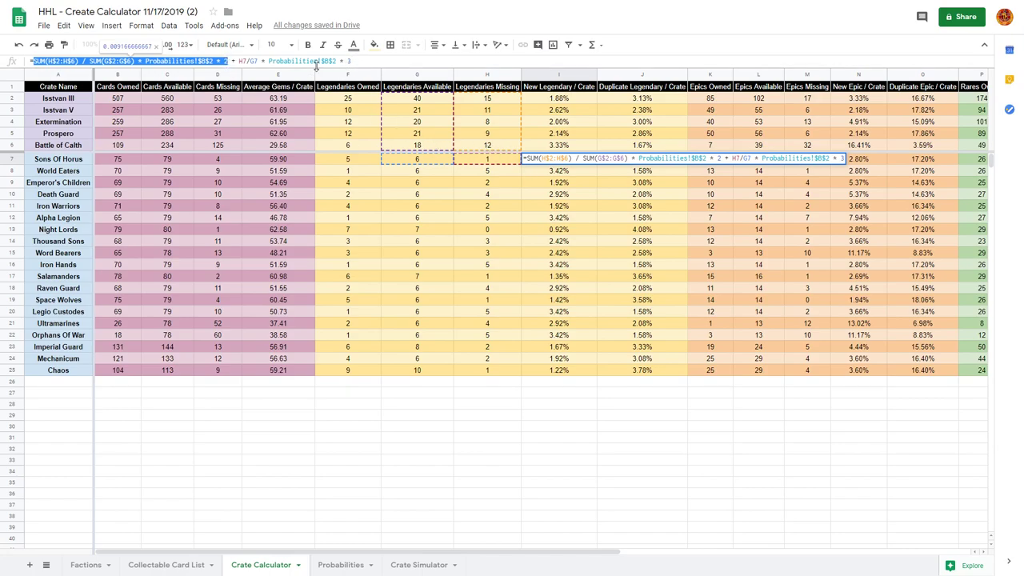
{"action": "left_click", "coordinate": [252, 60]}
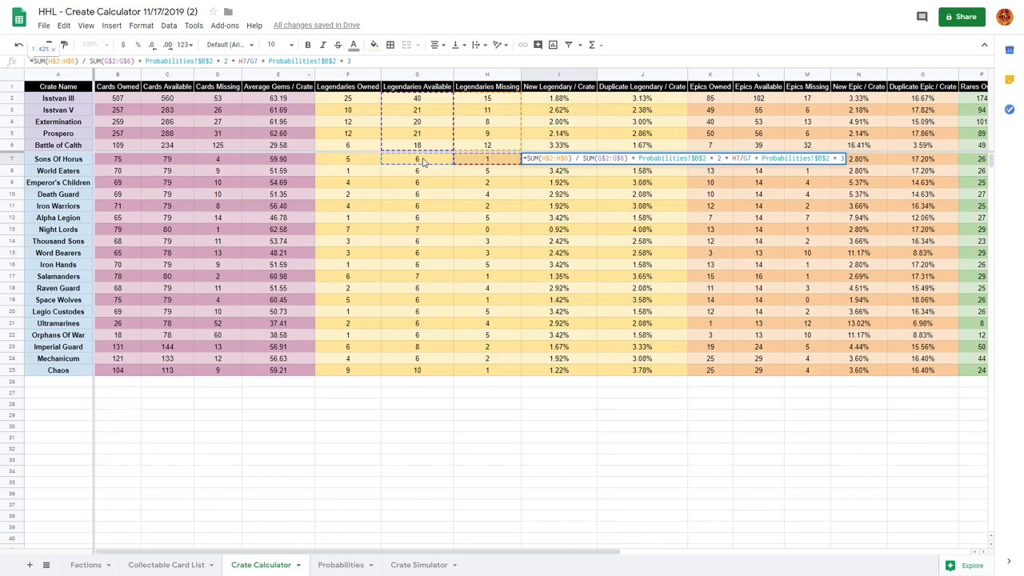
{"action": "key", "text": "Escape"}
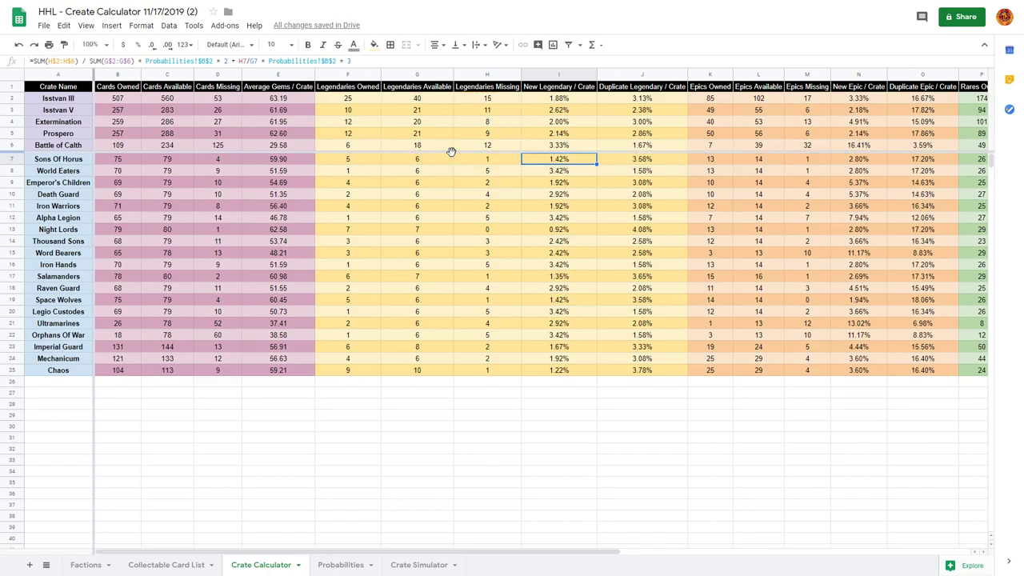
{"action": "left_click", "coordinate": [841, 163]}
{"action": "left_click", "coordinate": [977, 162]}
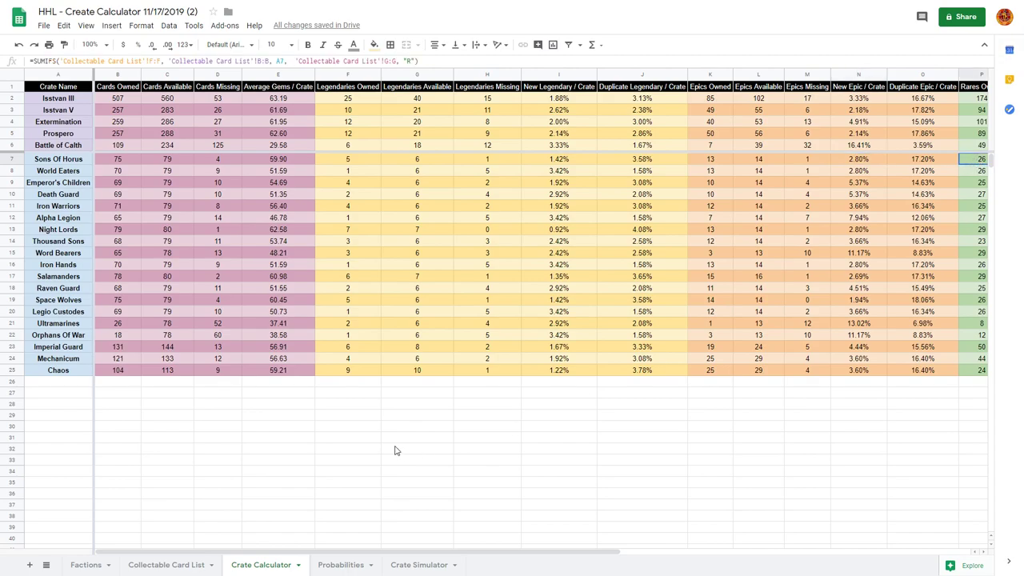
Review the simulated Word Bearers crates in the Crate Simulator sheet and highlight the five faction entries of crate 6
{"action": "left_click", "coordinate": [415, 565]}
{"action": "scroll", "coordinate": [325, 352], "scroll_direction": "down", "scroll_amount": 5}
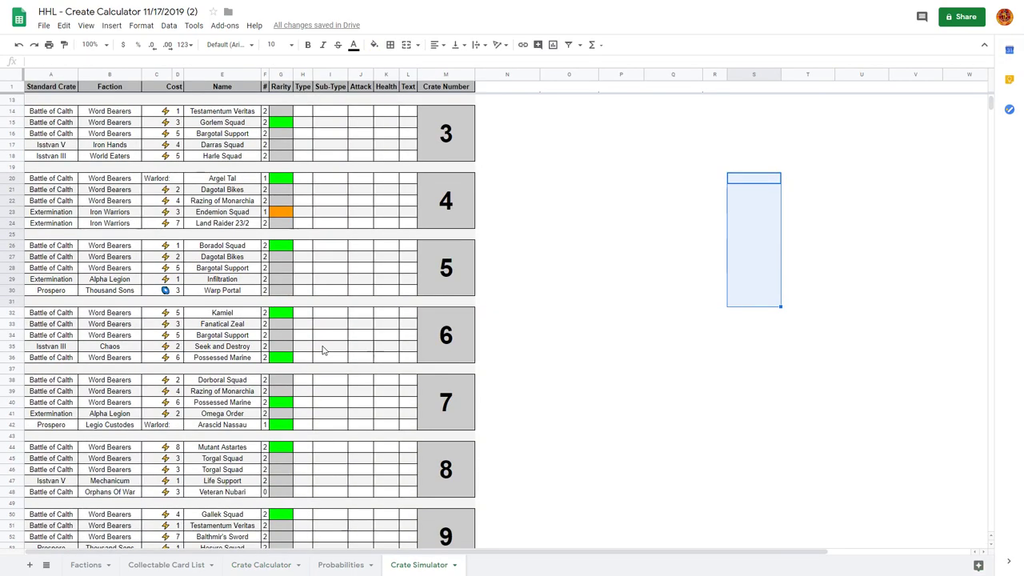
{"action": "scroll", "coordinate": [324, 349], "scroll_direction": "down", "scroll_amount": 5}
{"action": "scroll", "coordinate": [323, 347], "scroll_direction": "up", "scroll_amount": 3}
{"action": "scroll", "coordinate": [70, 248], "scroll_direction": "up", "scroll_amount": 8}
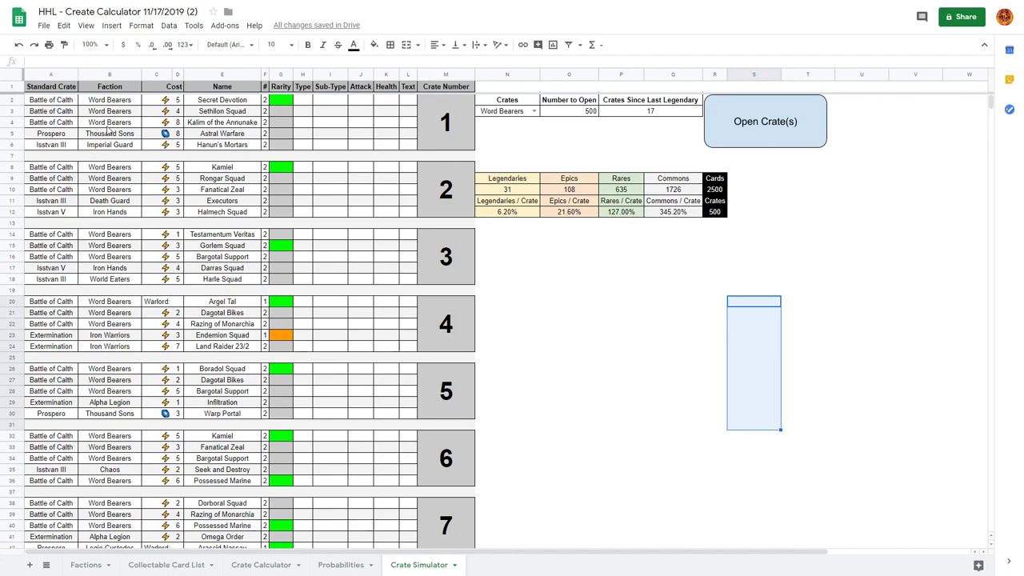
{"action": "scroll", "coordinate": [113, 318], "scroll_direction": "down", "scroll_amount": 3}
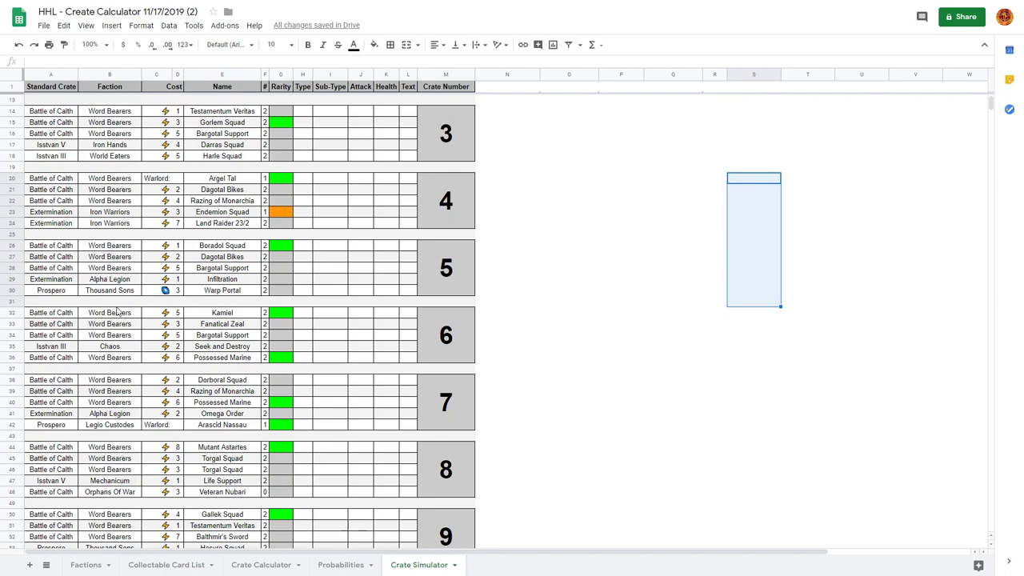
{"action": "left_click_drag", "start_coordinate": [96, 318], "coordinate": [109, 362]}
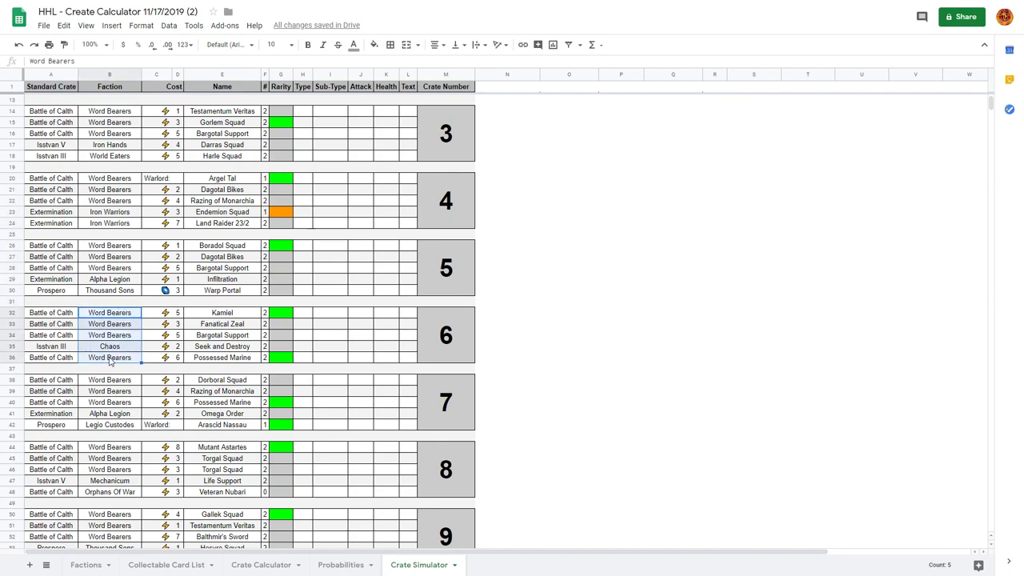
Look through simulated crates 7 to 57 for legendary cards and select the rarity cell of Remiare in crate 57
{"action": "scroll", "coordinate": [171, 350], "scroll_direction": "down", "scroll_amount": 3}
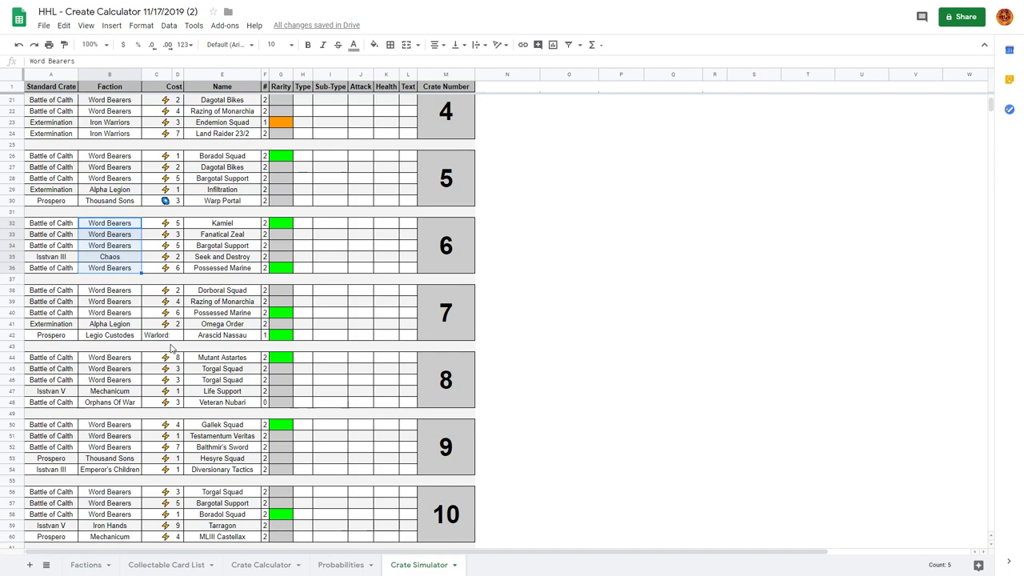
{"action": "scroll", "coordinate": [169, 349], "scroll_direction": "down", "scroll_amount": 15}
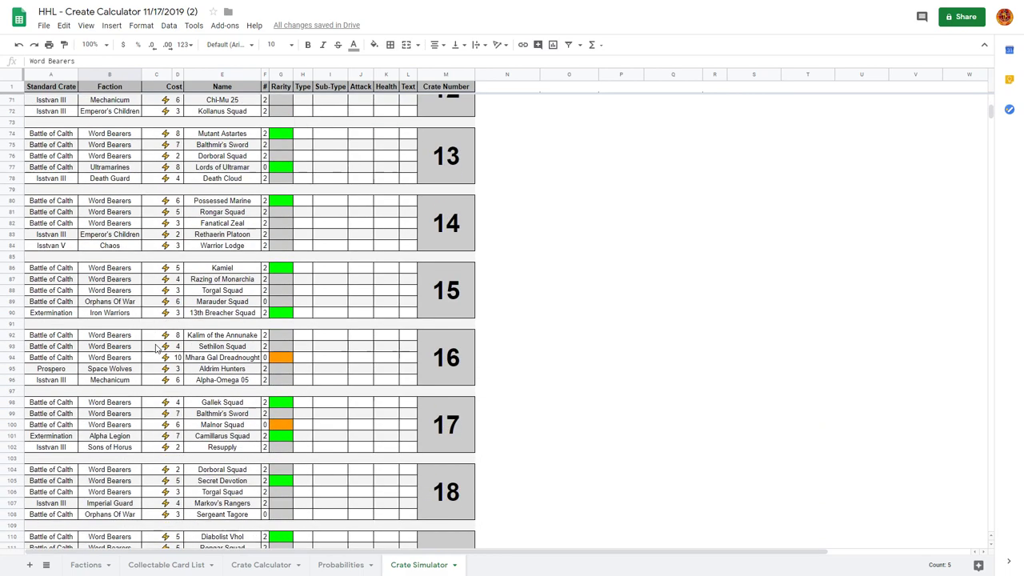
{"action": "scroll", "coordinate": [157, 348], "scroll_direction": "down", "scroll_amount": 15}
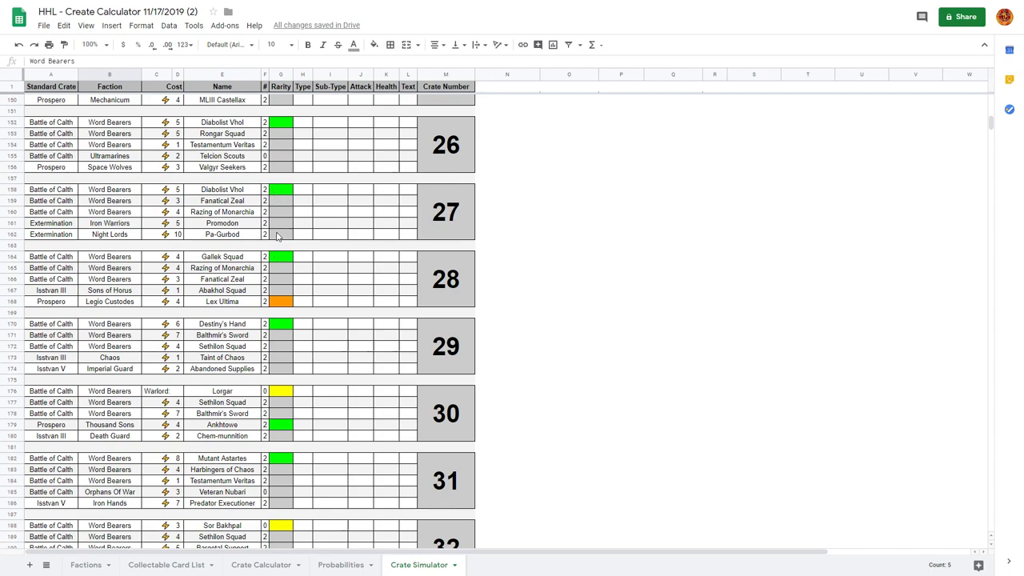
{"action": "scroll", "coordinate": [240, 264], "scroll_direction": "down", "scroll_amount": 12}
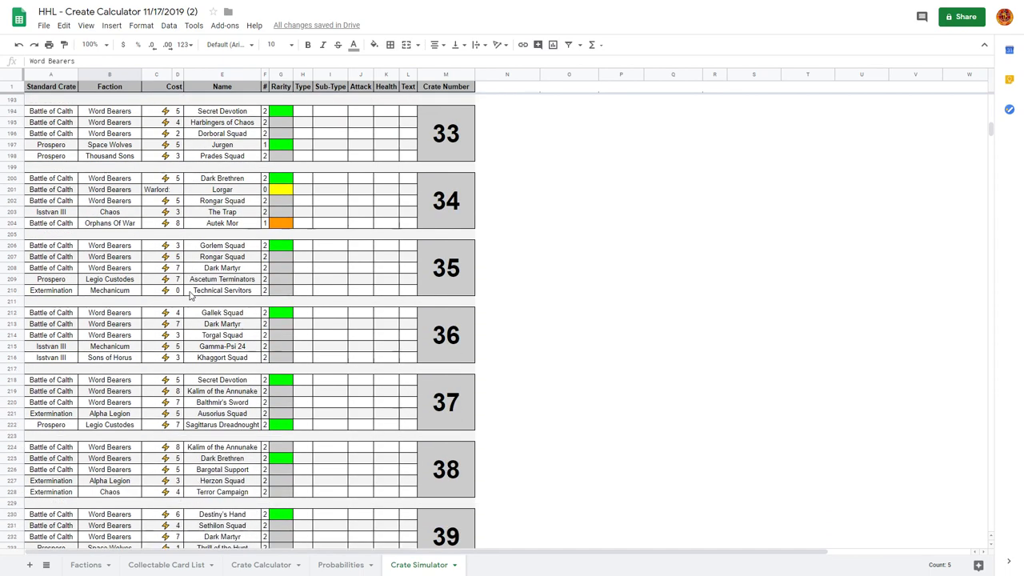
{"action": "scroll", "coordinate": [190, 296], "scroll_direction": "down", "scroll_amount": 17}
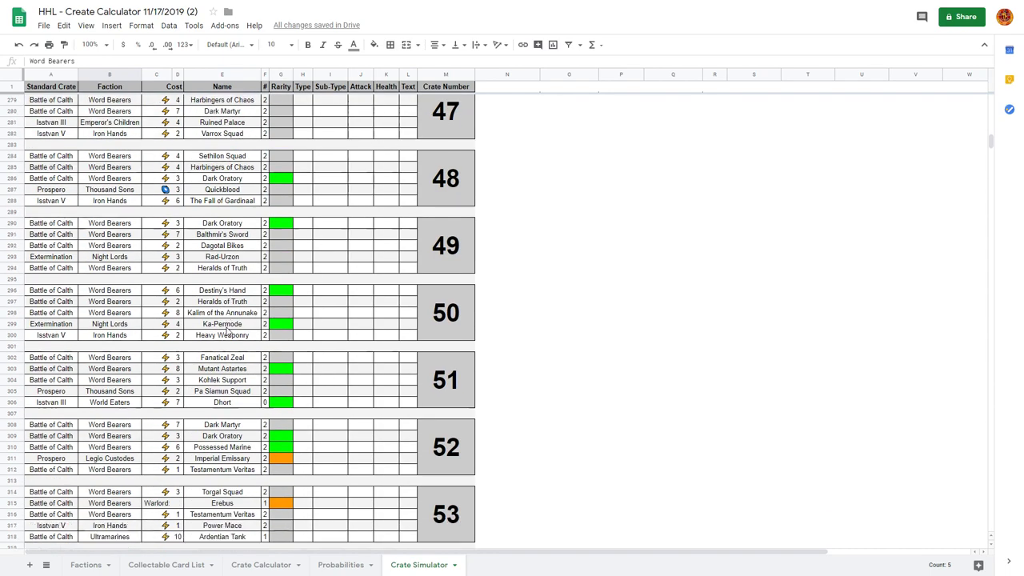
{"action": "scroll", "coordinate": [226, 330], "scroll_direction": "down", "scroll_amount": 5}
{"action": "left_click", "coordinate": [284, 269]}
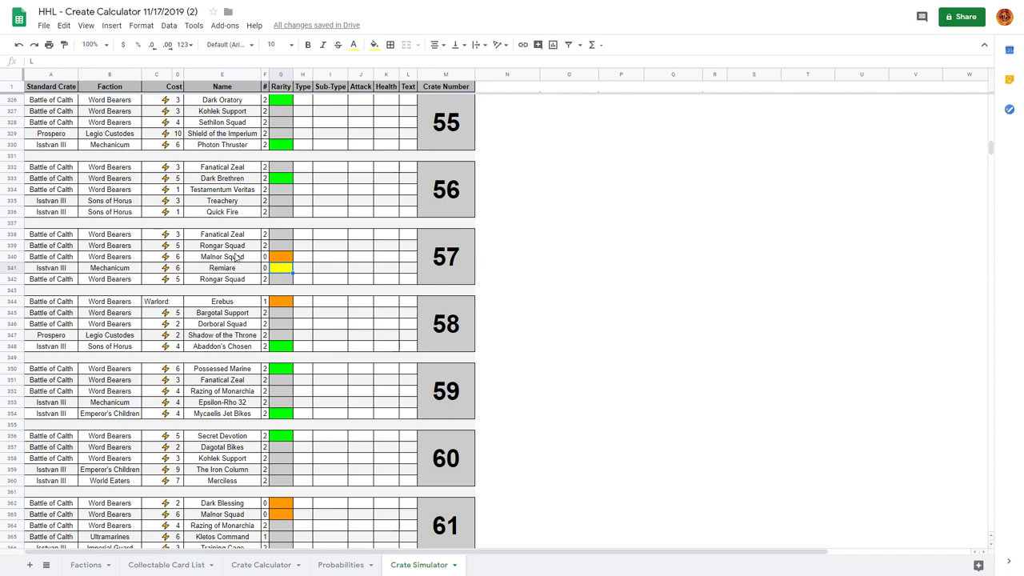
Check the simulated crates from 58 to 79 for further legendaries, including Lorgar in crate 66, and return to crate 1
{"action": "scroll", "coordinate": [252, 300], "scroll_direction": "down", "scroll_amount": 8}
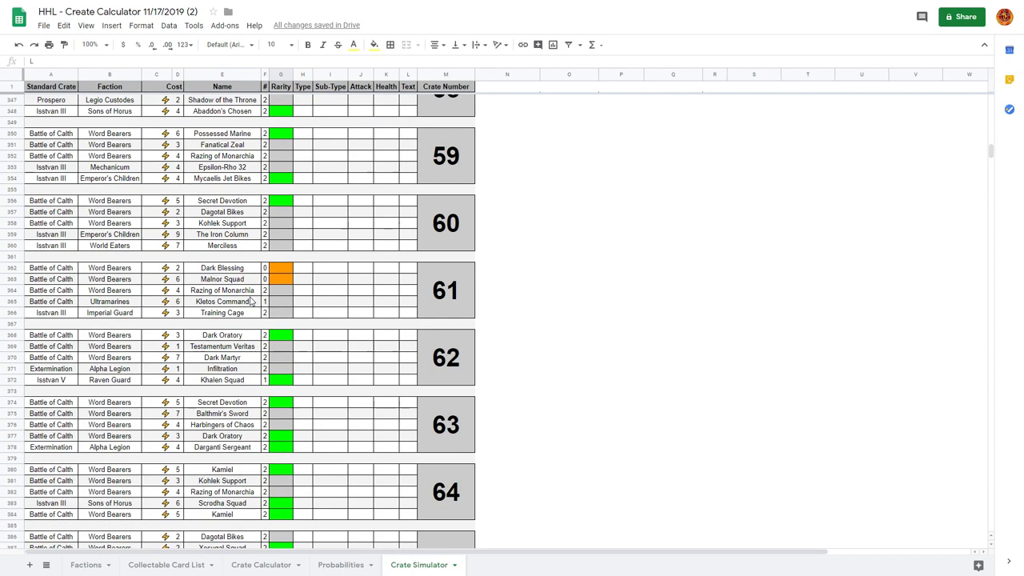
{"action": "scroll", "coordinate": [253, 299], "scroll_direction": "down", "scroll_amount": 3}
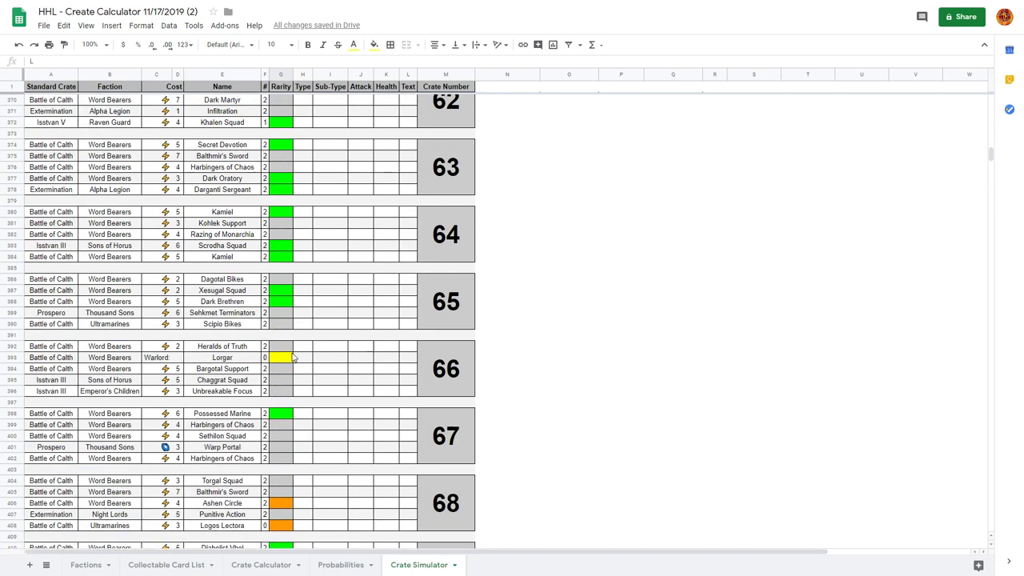
{"action": "scroll", "coordinate": [272, 375], "scroll_direction": "down", "scroll_amount": 10}
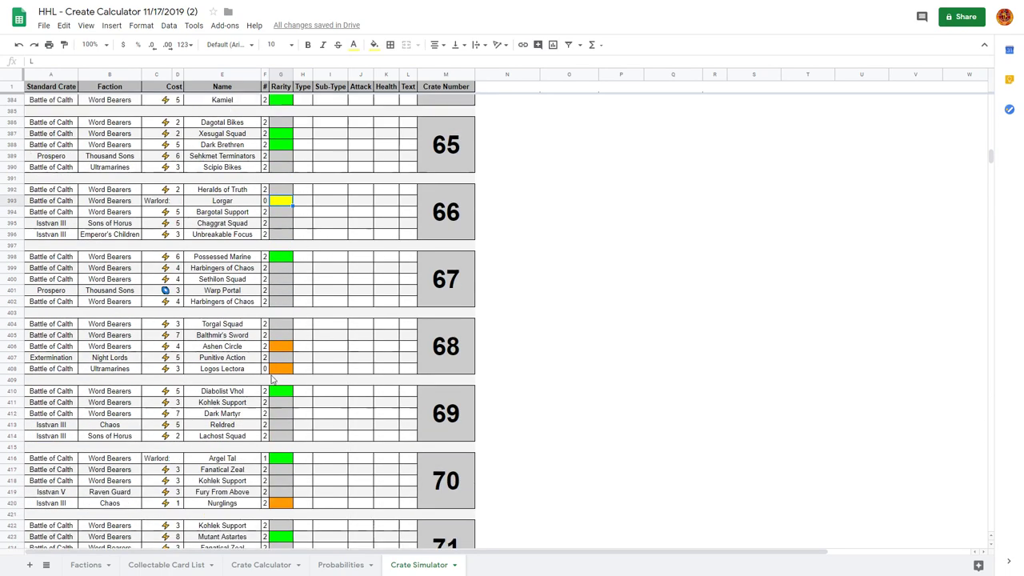
{"action": "scroll", "coordinate": [272, 374], "scroll_direction": "down", "scroll_amount": 7}
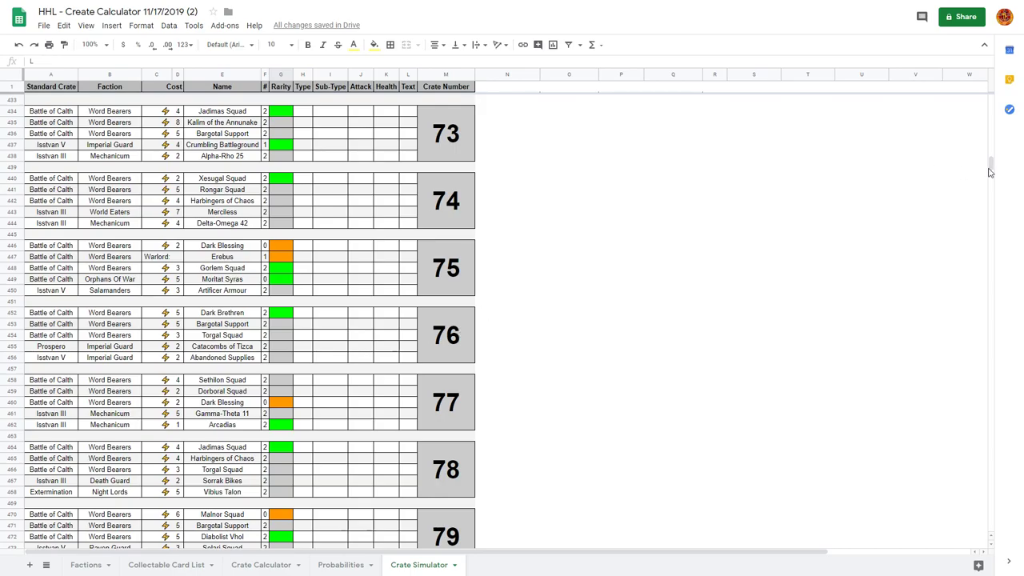
{"action": "left_click_drag", "start_coordinate": [990, 166], "coordinate": [993, 100]}
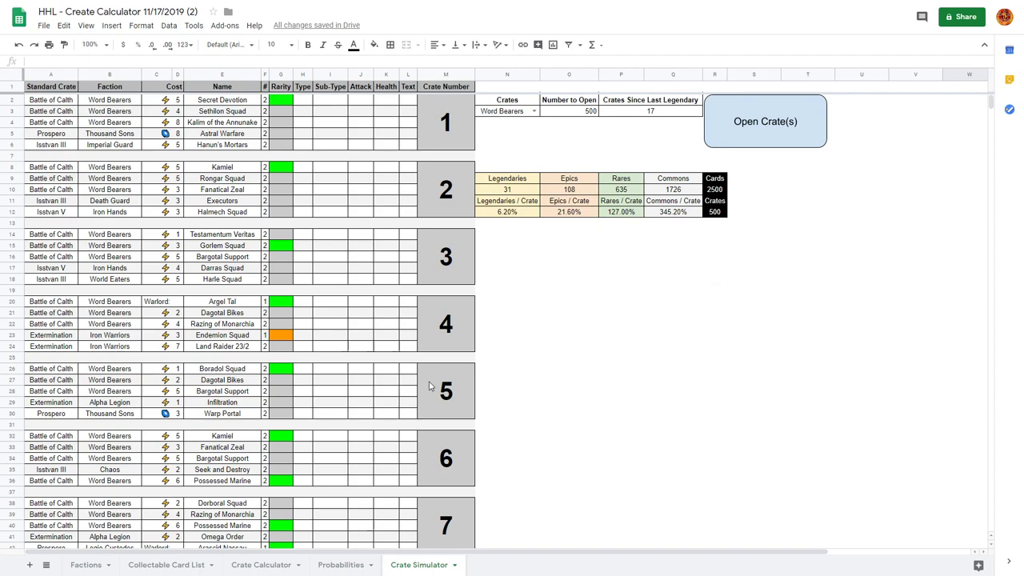
Browse the Factions sheet from Sons of Horus down to the neutral Chaos cards
{"action": "left_click", "coordinate": [86, 566]}
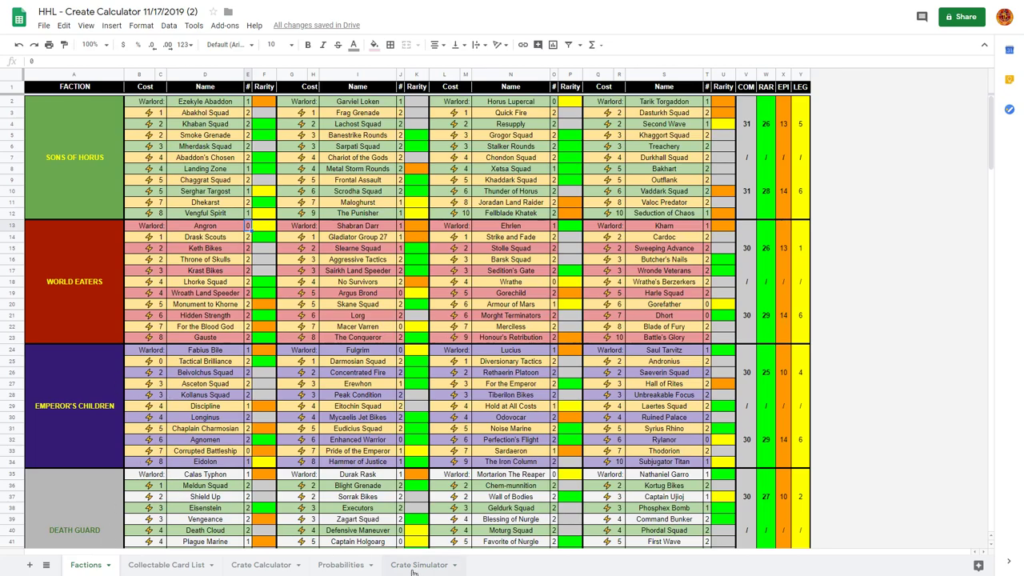
{"action": "scroll", "coordinate": [87, 419], "scroll_direction": "down", "scroll_amount": 20}
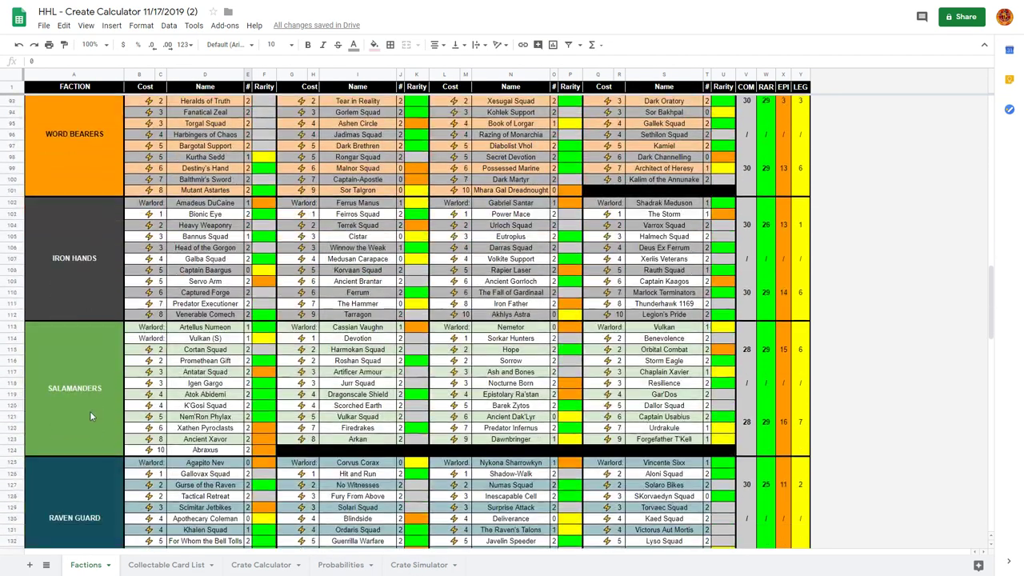
{"action": "scroll", "coordinate": [89, 410], "scroll_direction": "down", "scroll_amount": 18}
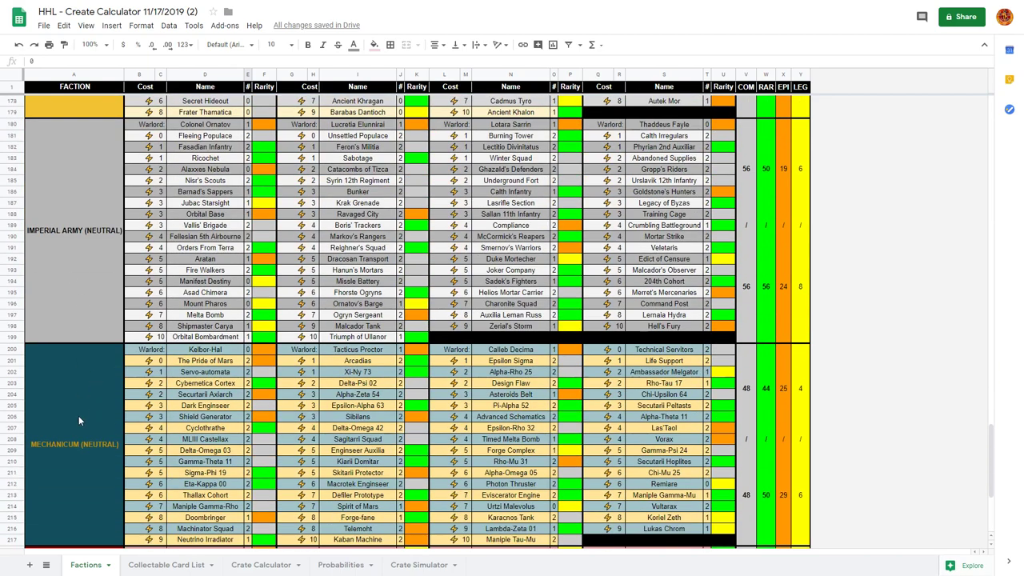
{"action": "scroll", "coordinate": [78, 416], "scroll_direction": "down", "scroll_amount": 6}
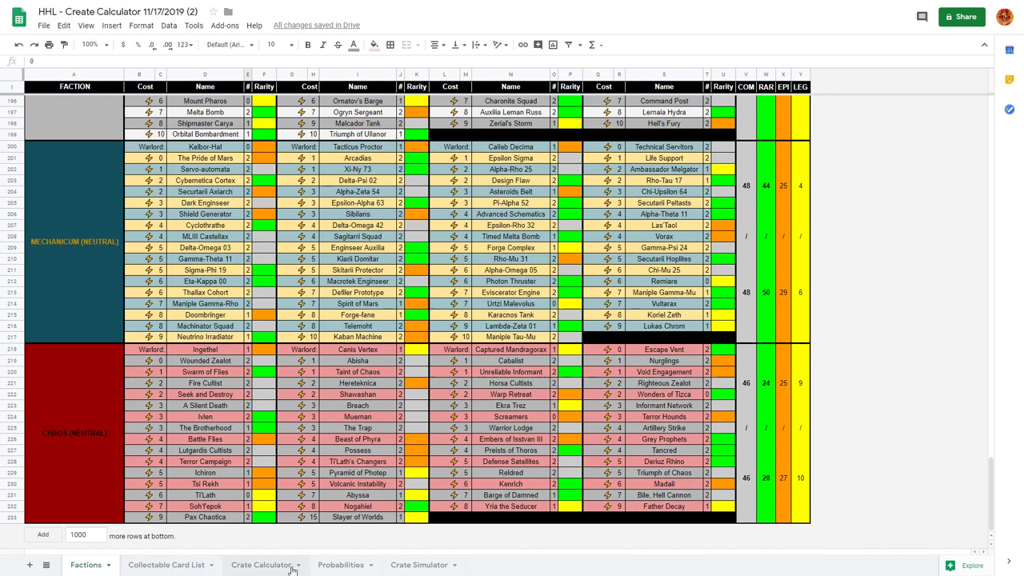
Set the crate type in the Crate Simulator sheet to Battle of Calth
{"action": "left_click", "coordinate": [412, 565]}
{"action": "left_click", "coordinate": [532, 111]}
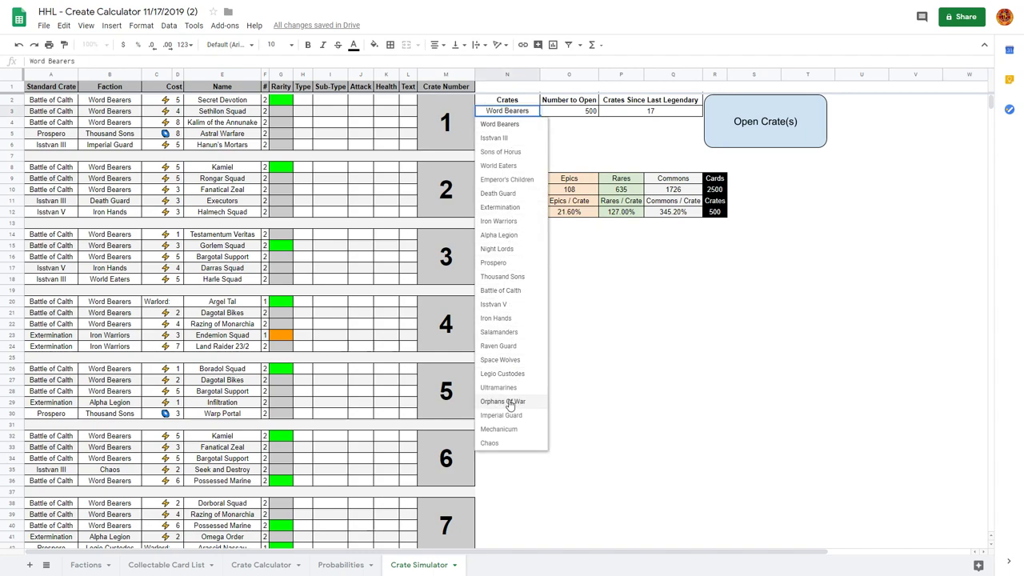
{"action": "left_click", "coordinate": [515, 291]}
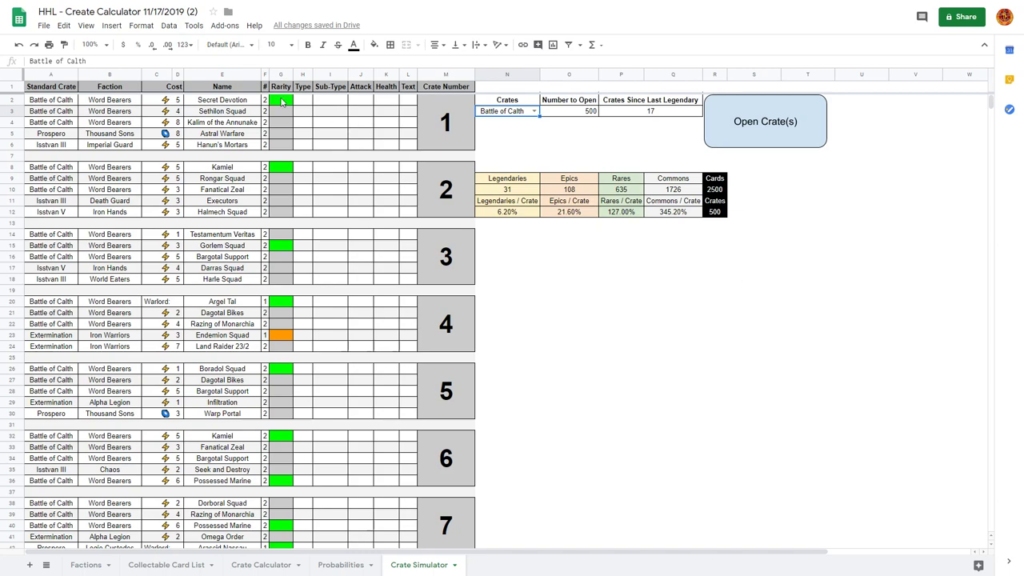
{"action": "left_click", "coordinate": [44, 25]}
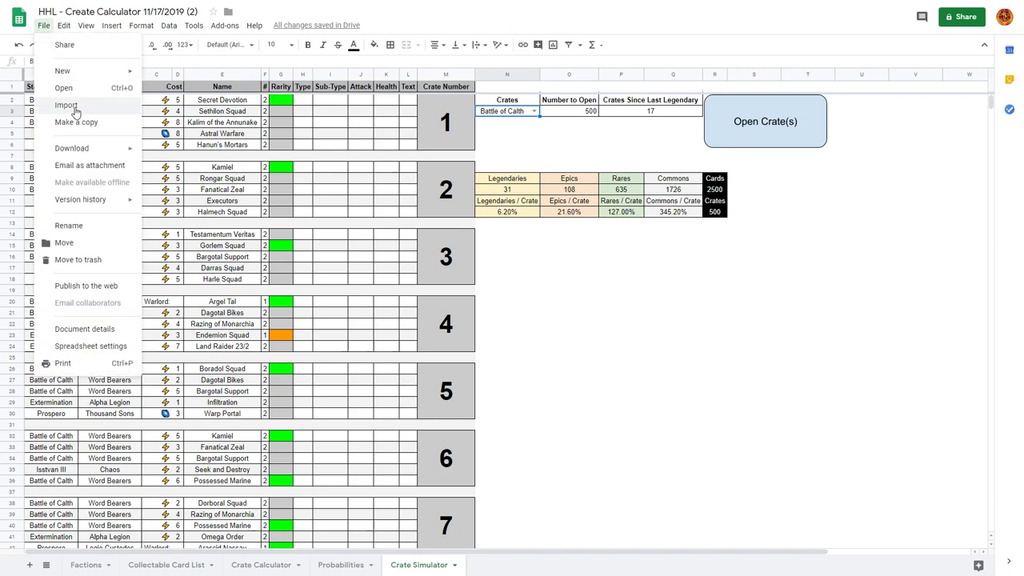
{"action": "left_click", "coordinate": [558, 275]}
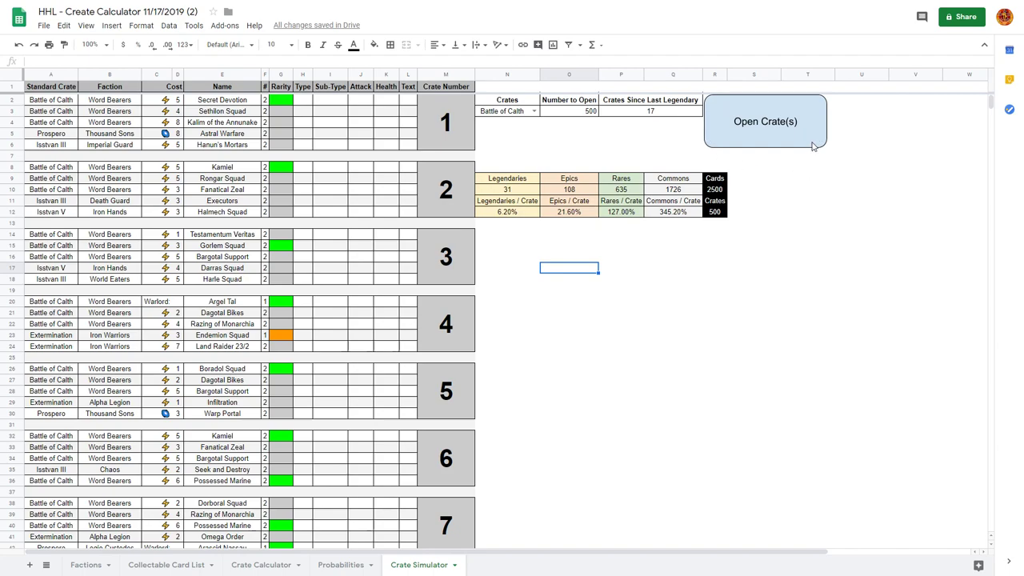
{"action": "scroll", "coordinate": [441, 196], "scroll_direction": "down", "scroll_amount": 5}
{"action": "scroll", "coordinate": [441, 196], "scroll_direction": "up", "scroll_amount": 5}
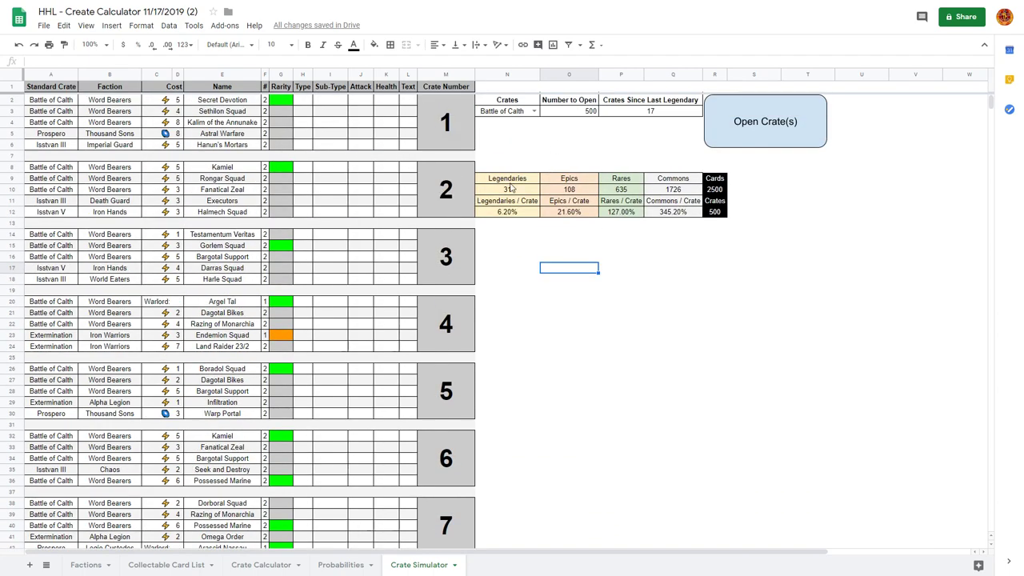